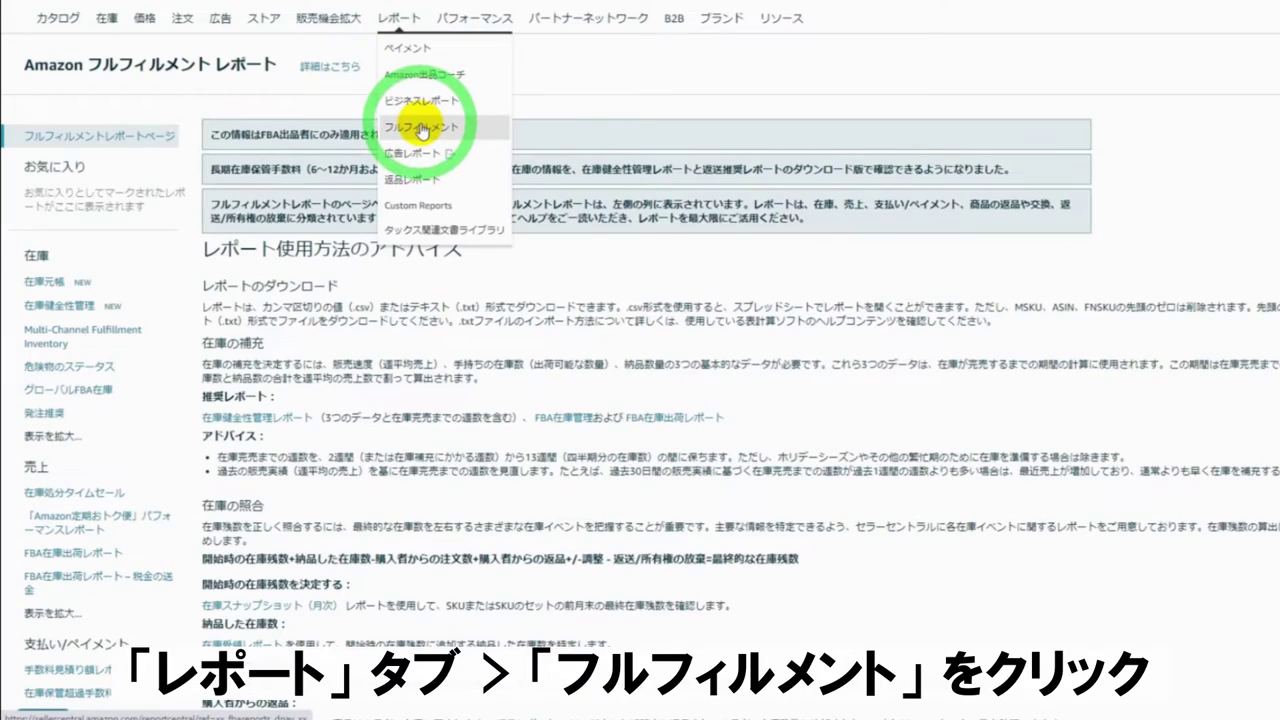
- Open the download options of the 在庫スナップショット（日次） report from the expanded inventory list in the fulfillment reports
click(397, 140)
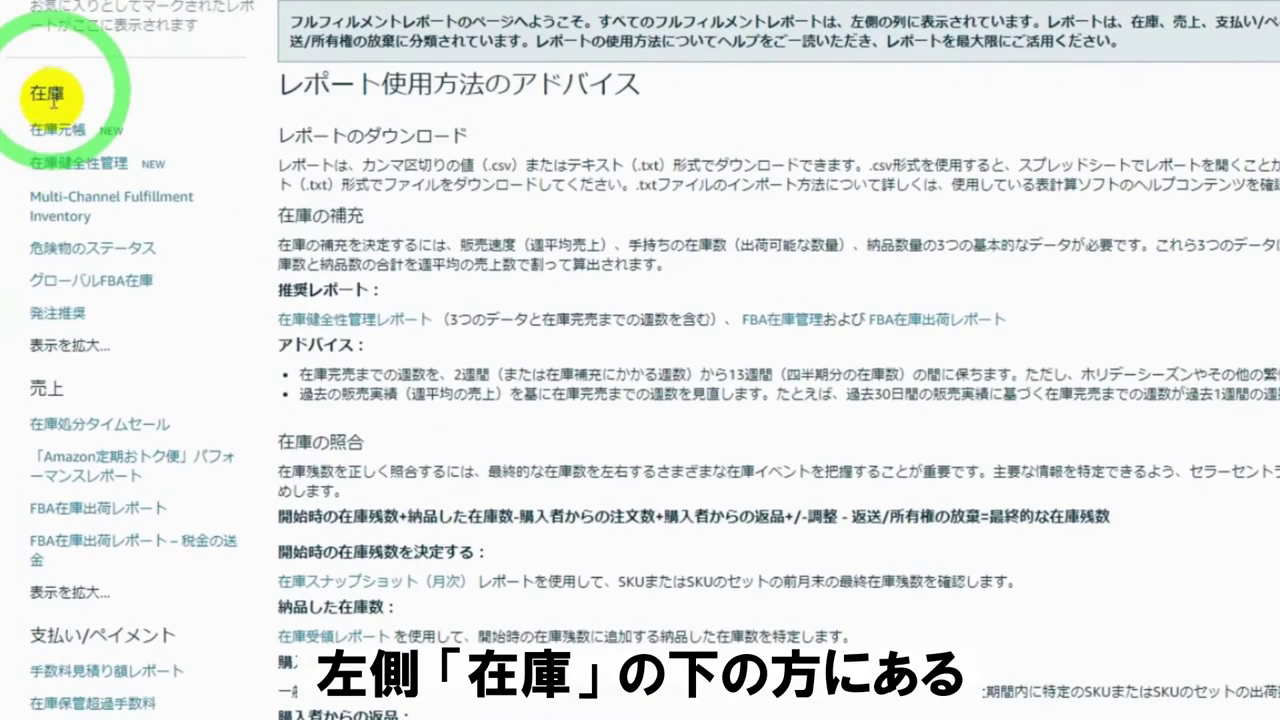
click(65, 348)
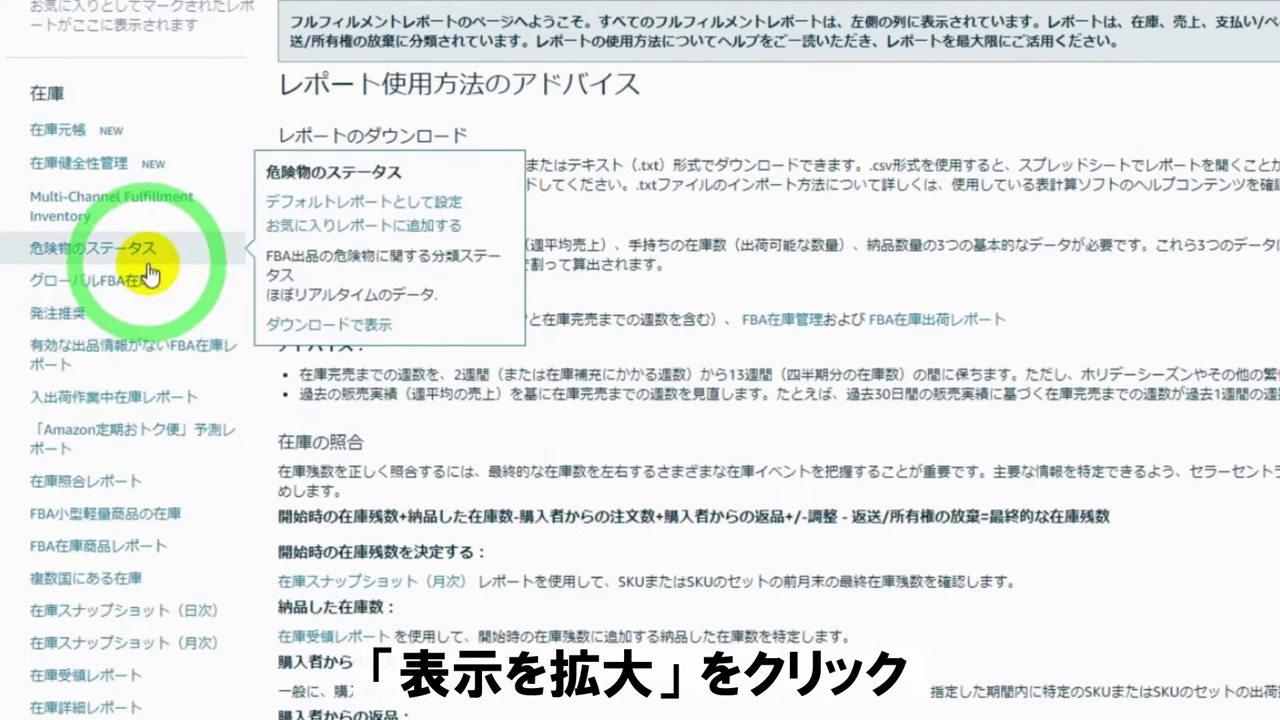
click(155, 610)
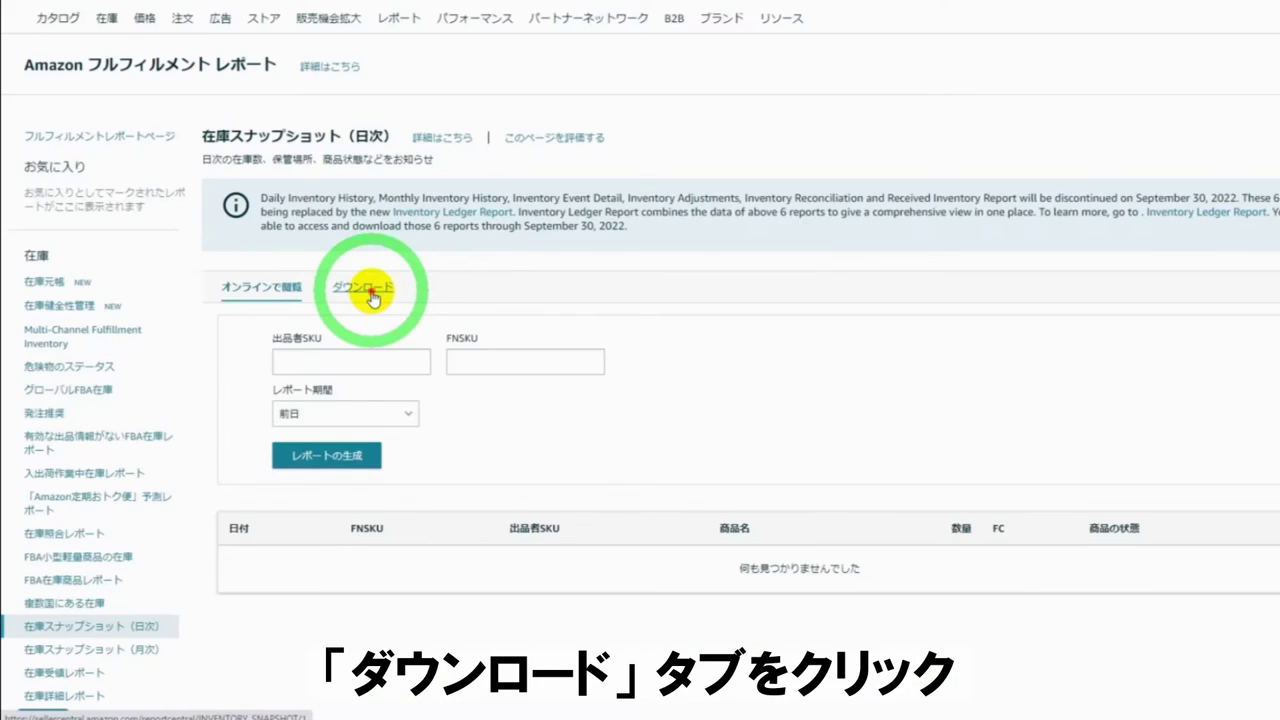
click(371, 295)
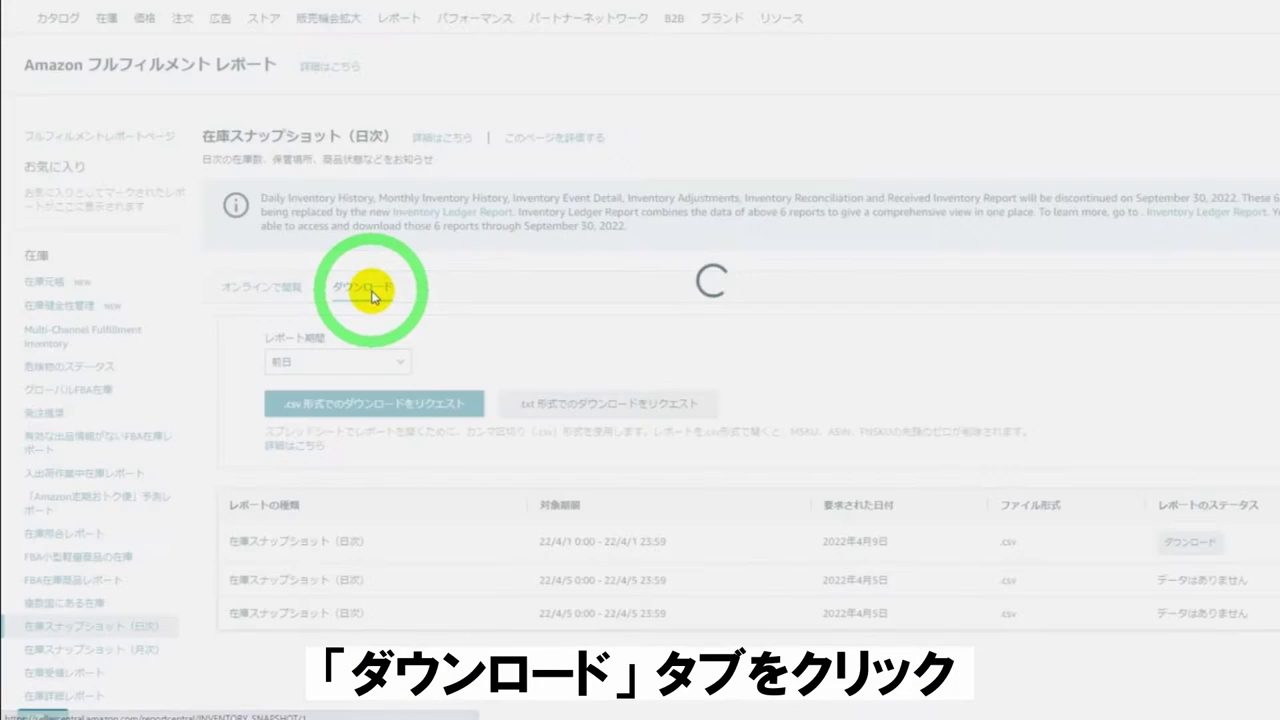
- Set the report period to 日付 with both the start and end dates at 2022/03/31
click(334, 368)
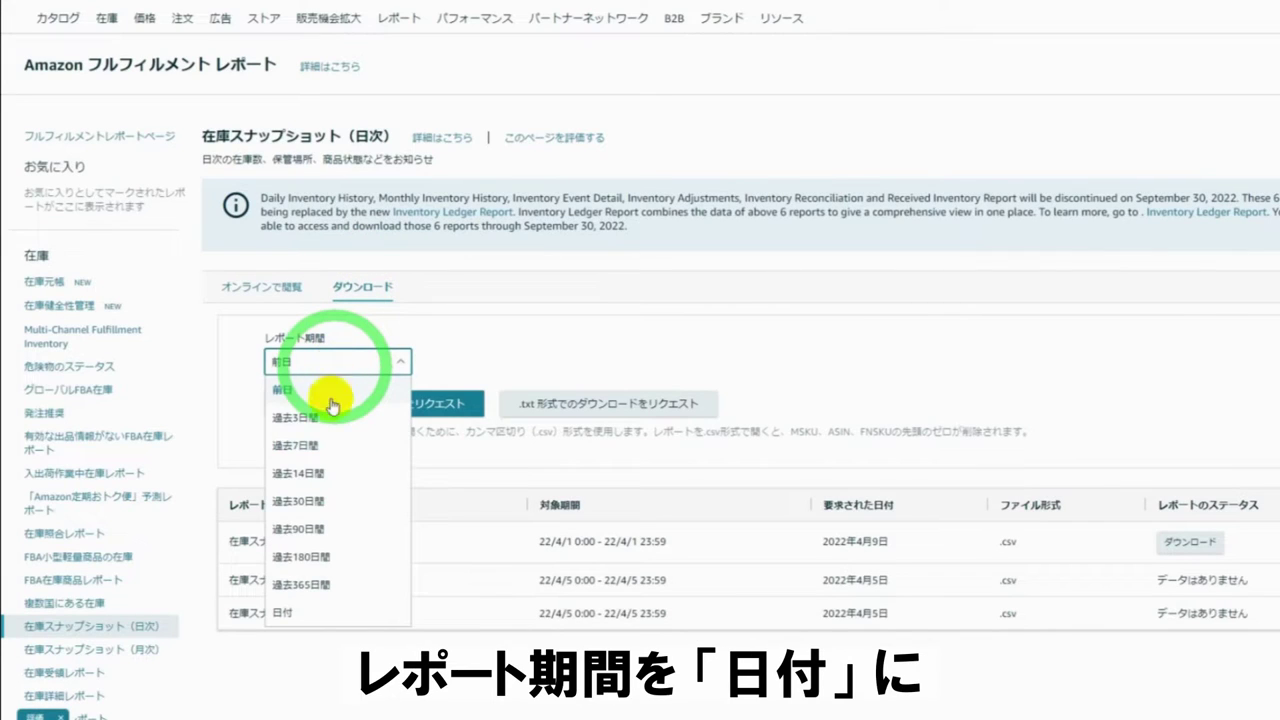
click(290, 611)
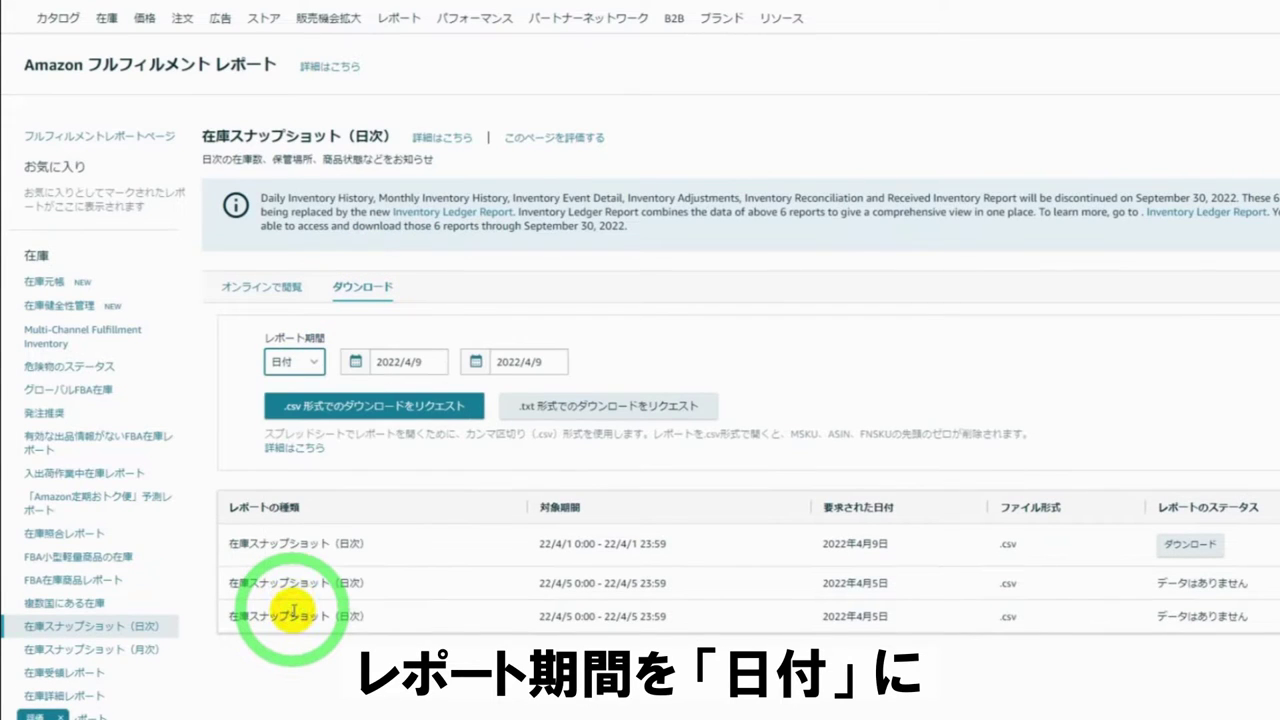
click(427, 362)
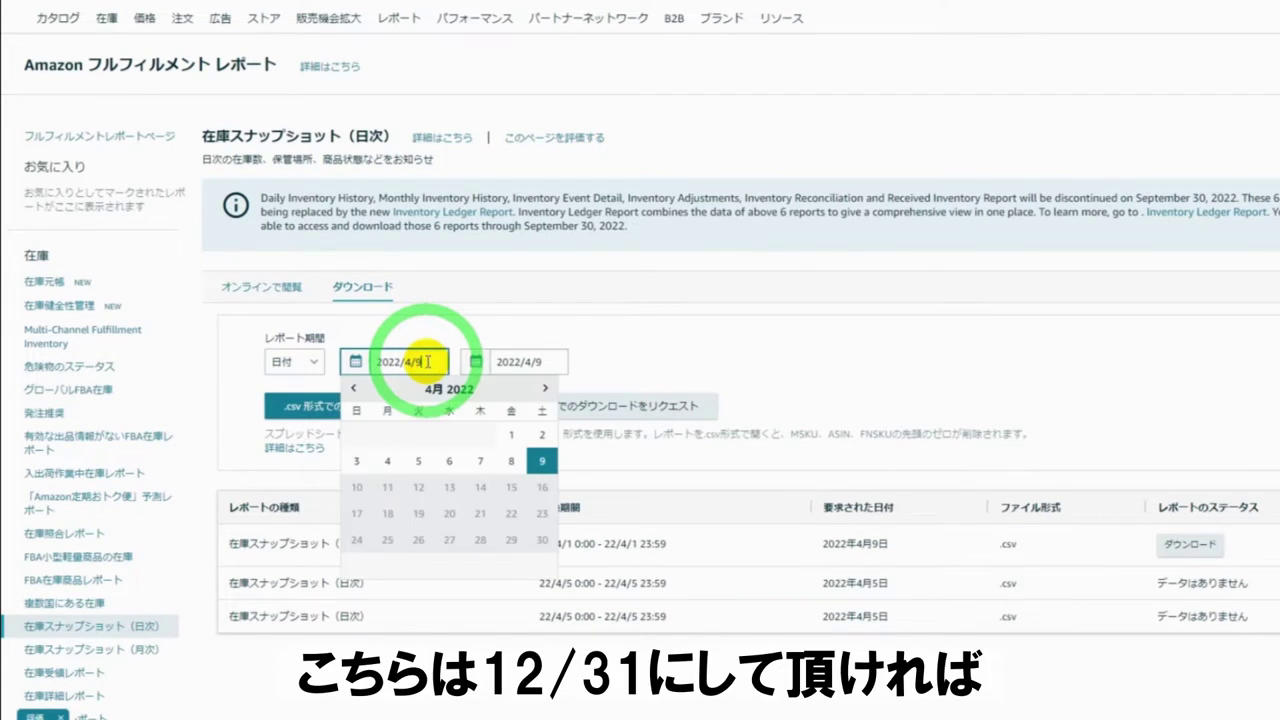
click(362, 392)
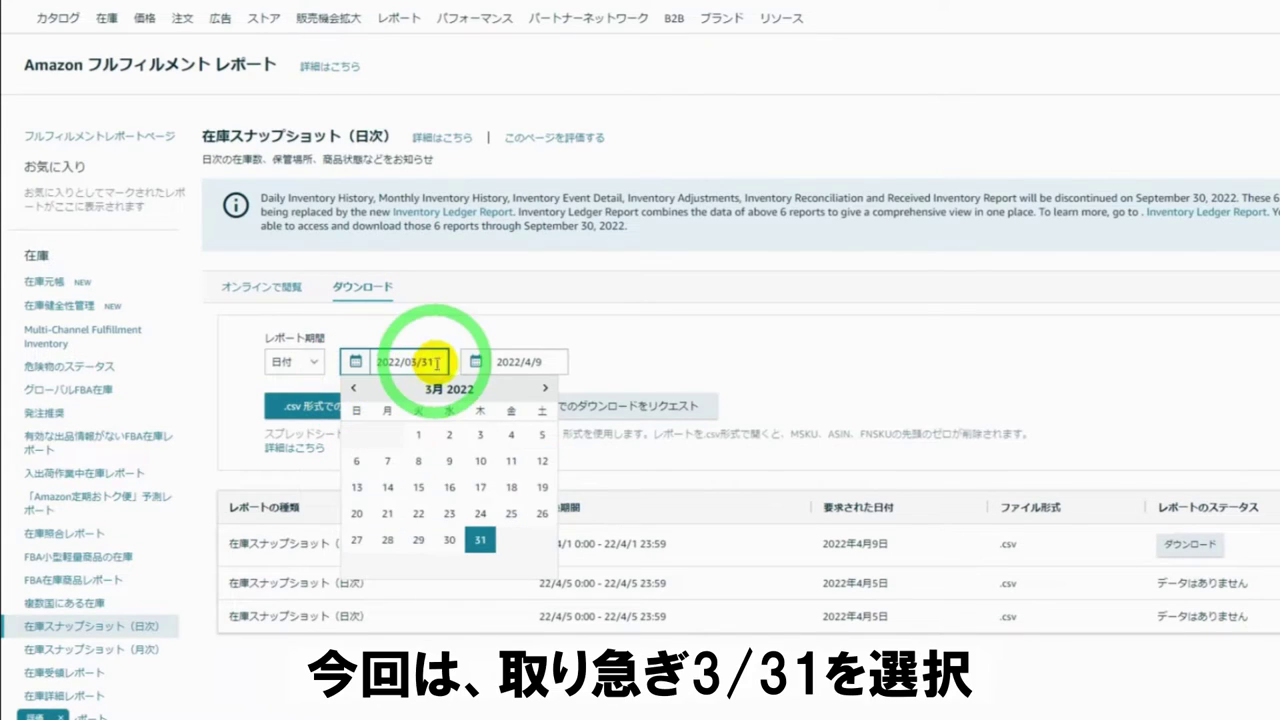
click(478, 539)
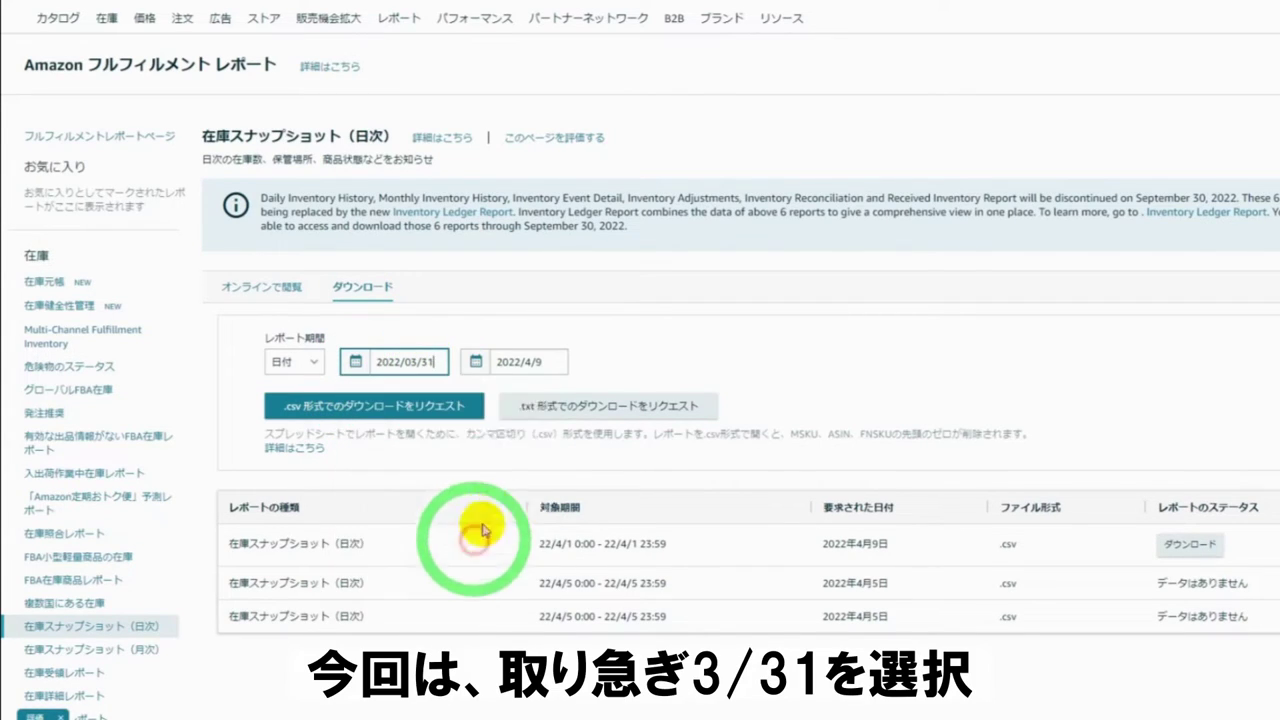
click(544, 366)
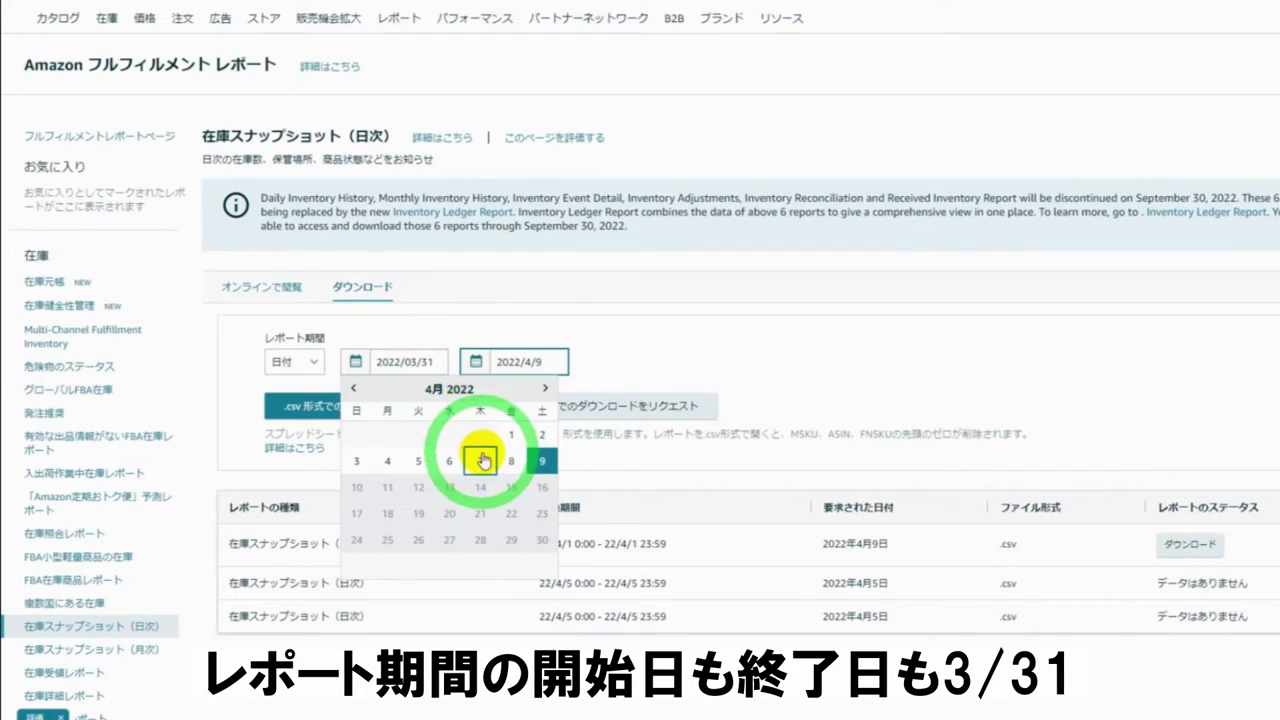
click(352, 388)
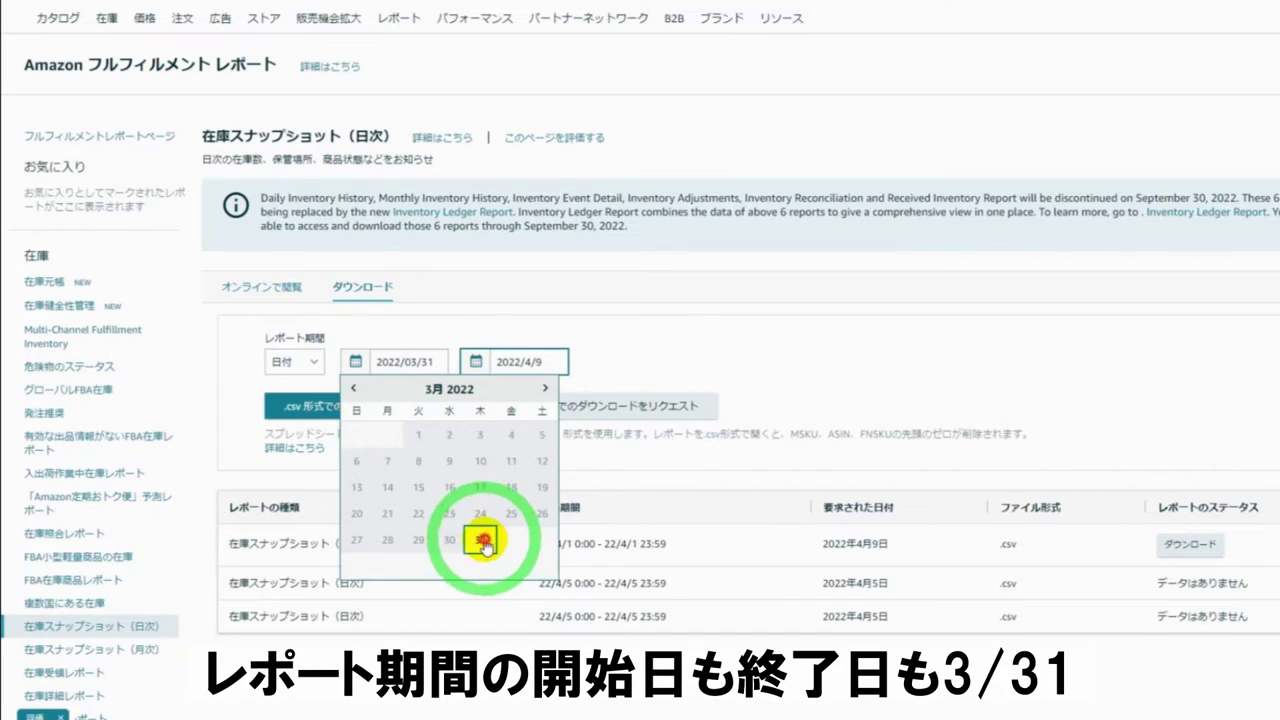
click(480, 540)
- Request the daily inventory snapshot for 2022/03/31 in .csv format and open the downloaded file
click(370, 406)
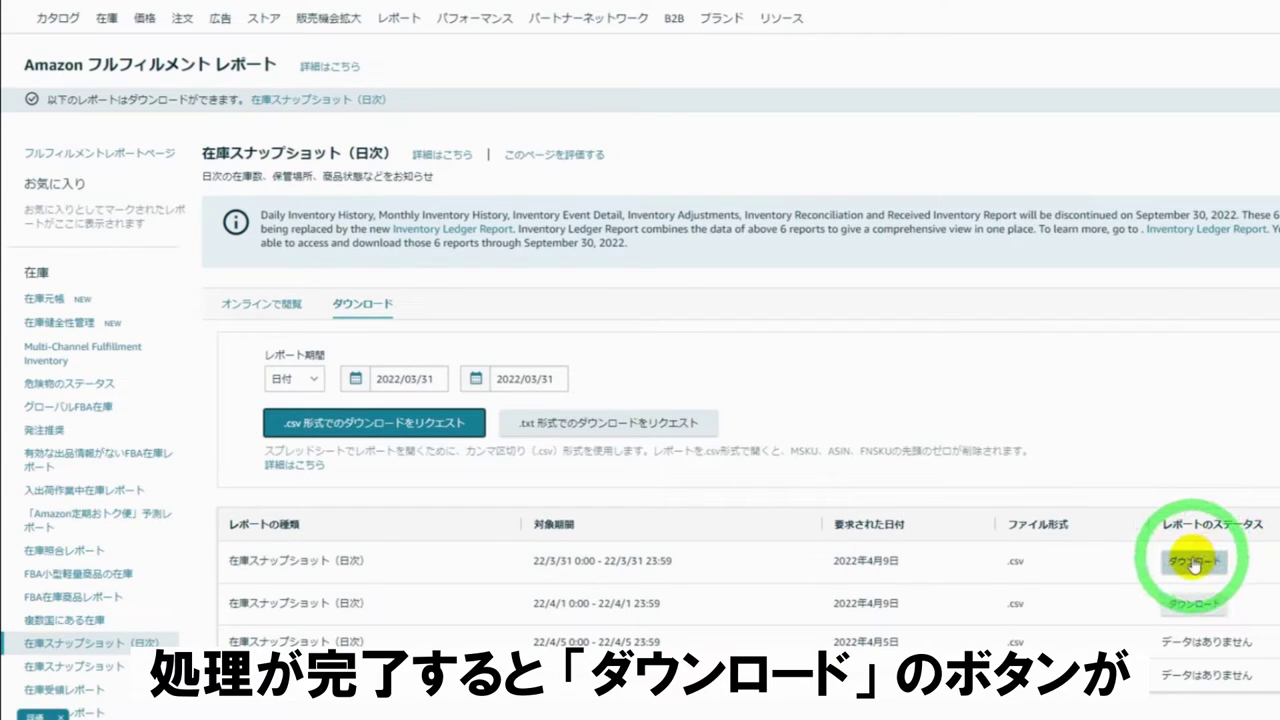
click(1193, 565)
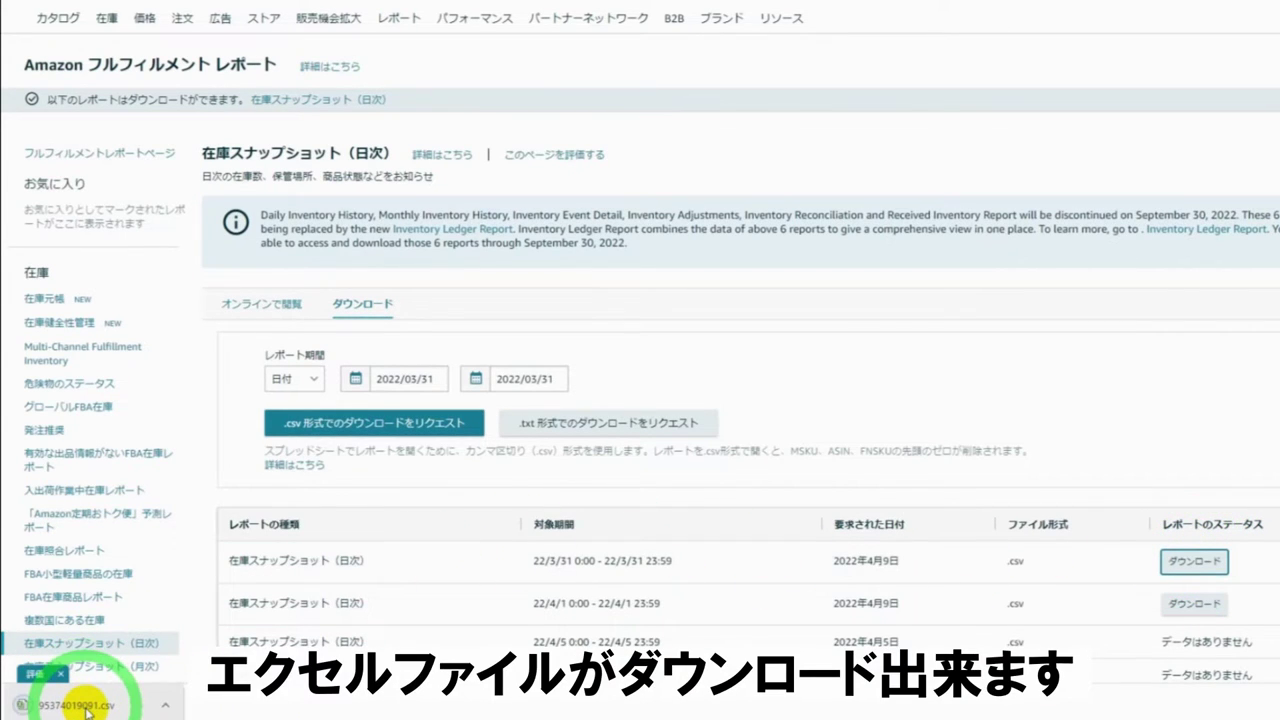
click(88, 706)
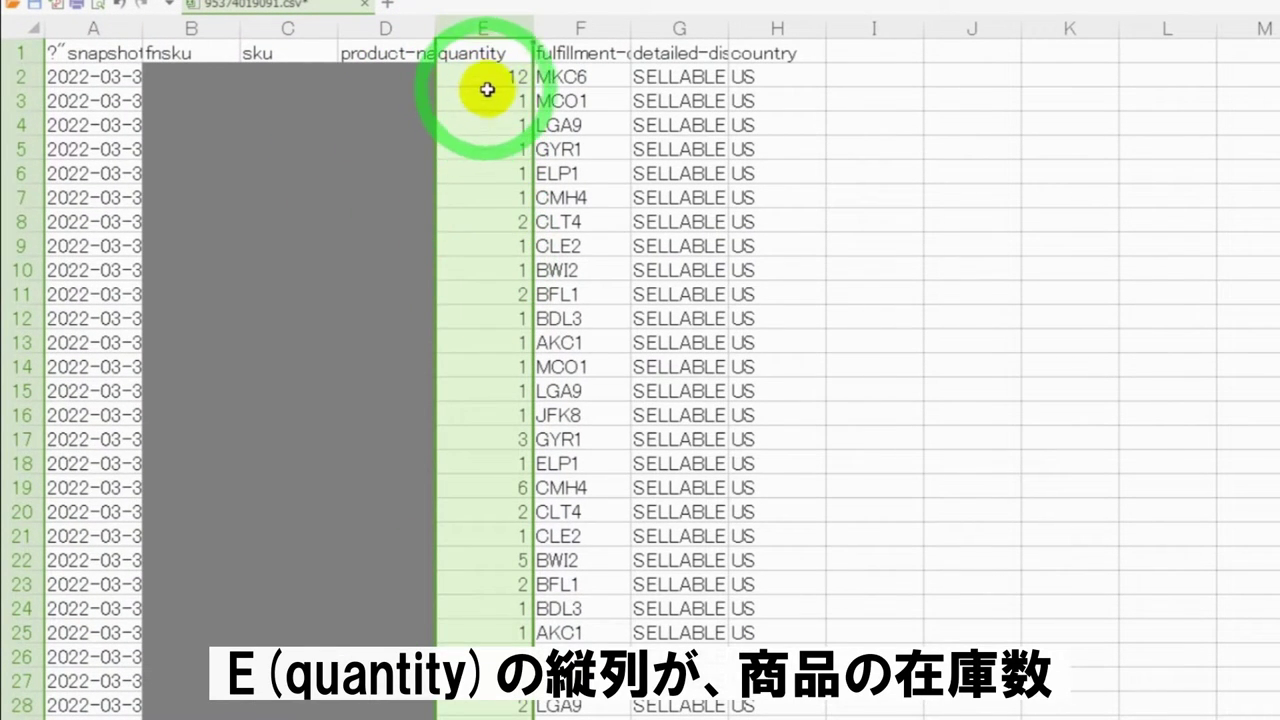
- Insert two columns after the quantity column and head them 仕入れ値 (F1) and 小計 (G1)
right_click(551, 24)
click(823, 168)
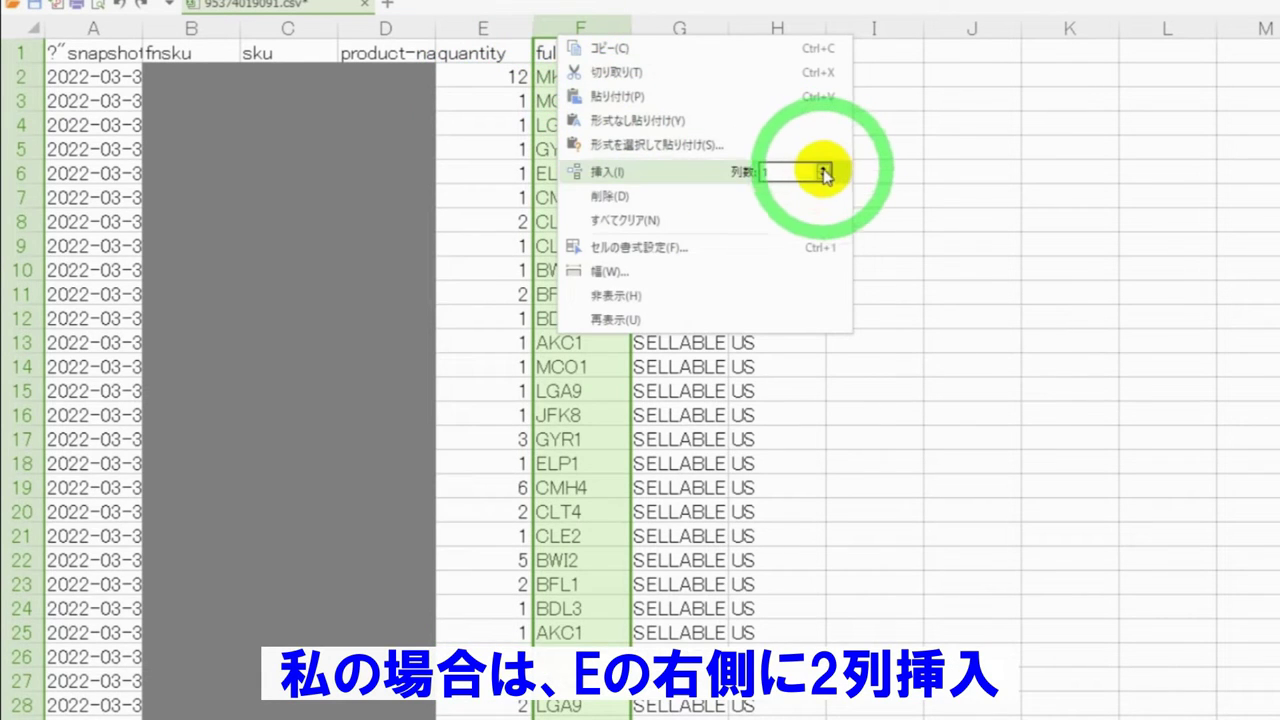
click(705, 174)
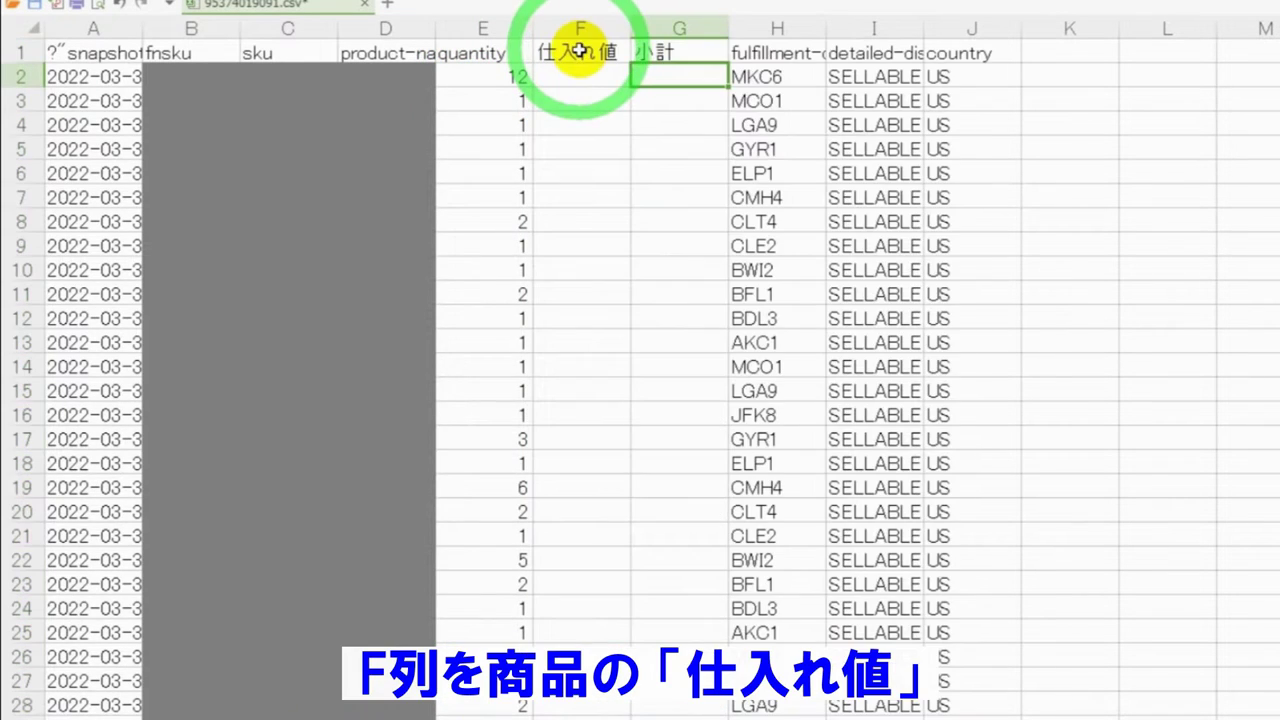
click(682, 55)
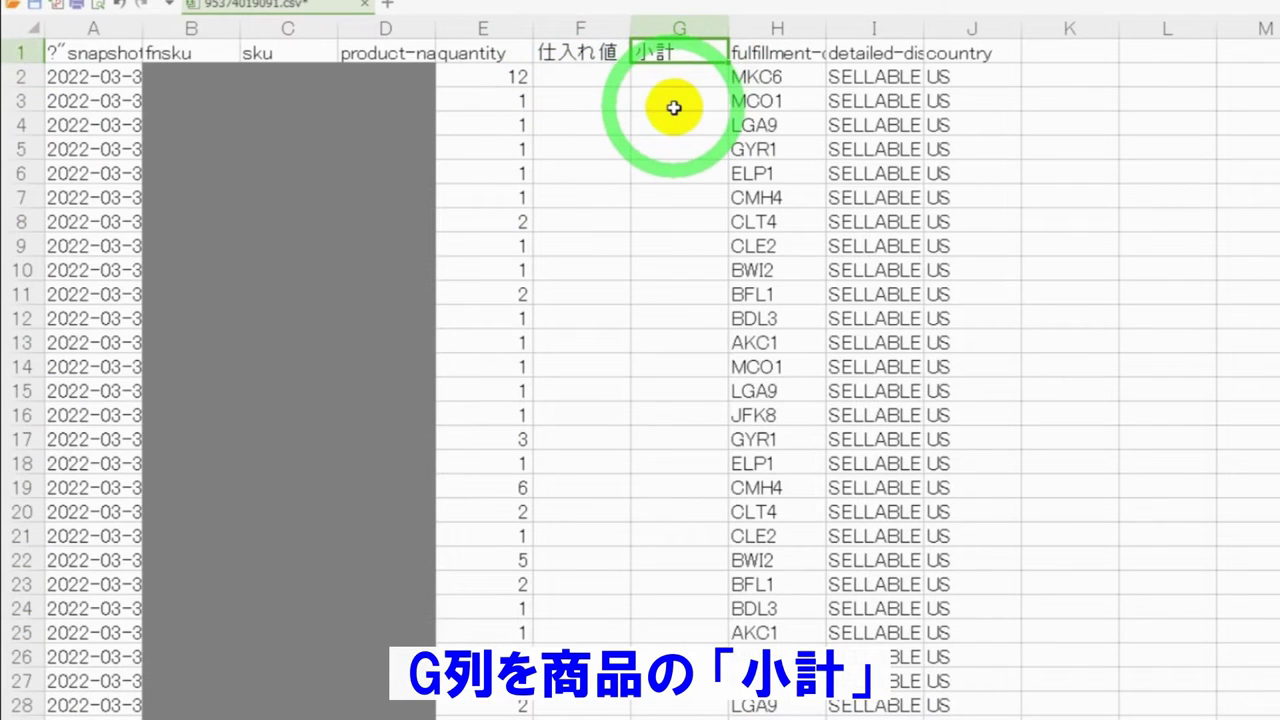
- Change the font of the entire snapshot sheet to メイリオ
click(16, 29)
click(330, 3)
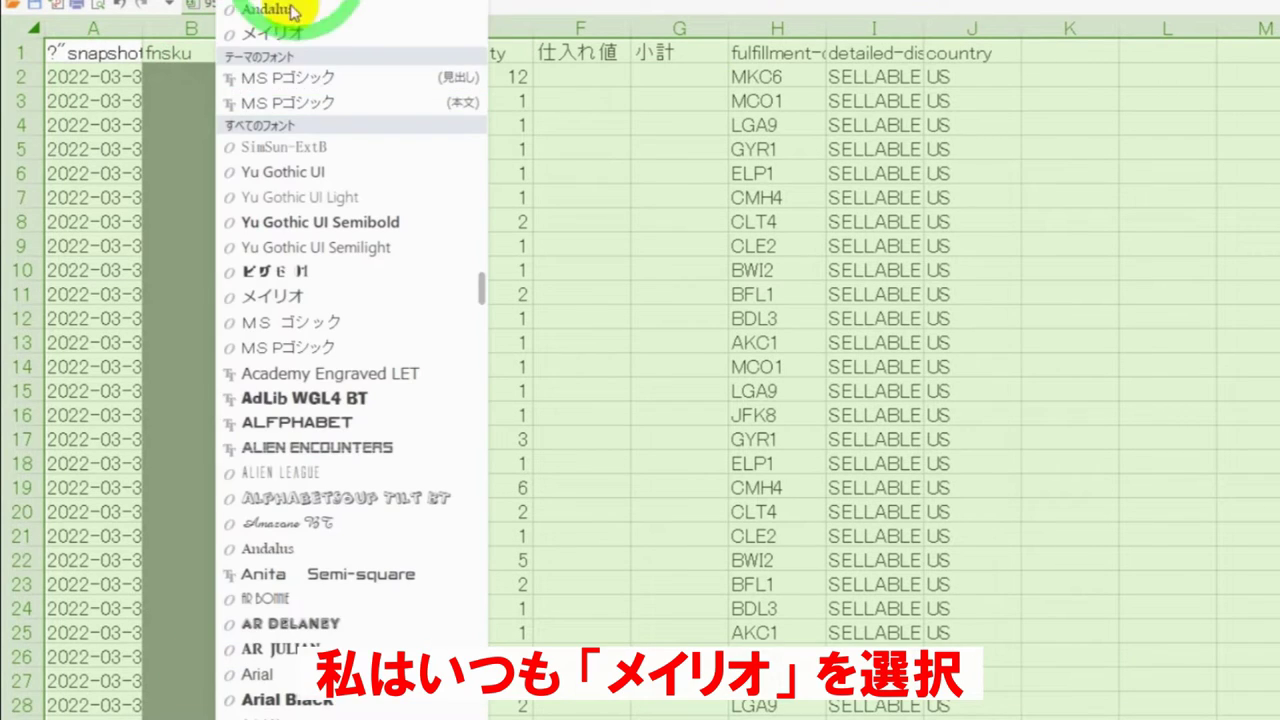
click(300, 37)
click(634, 160)
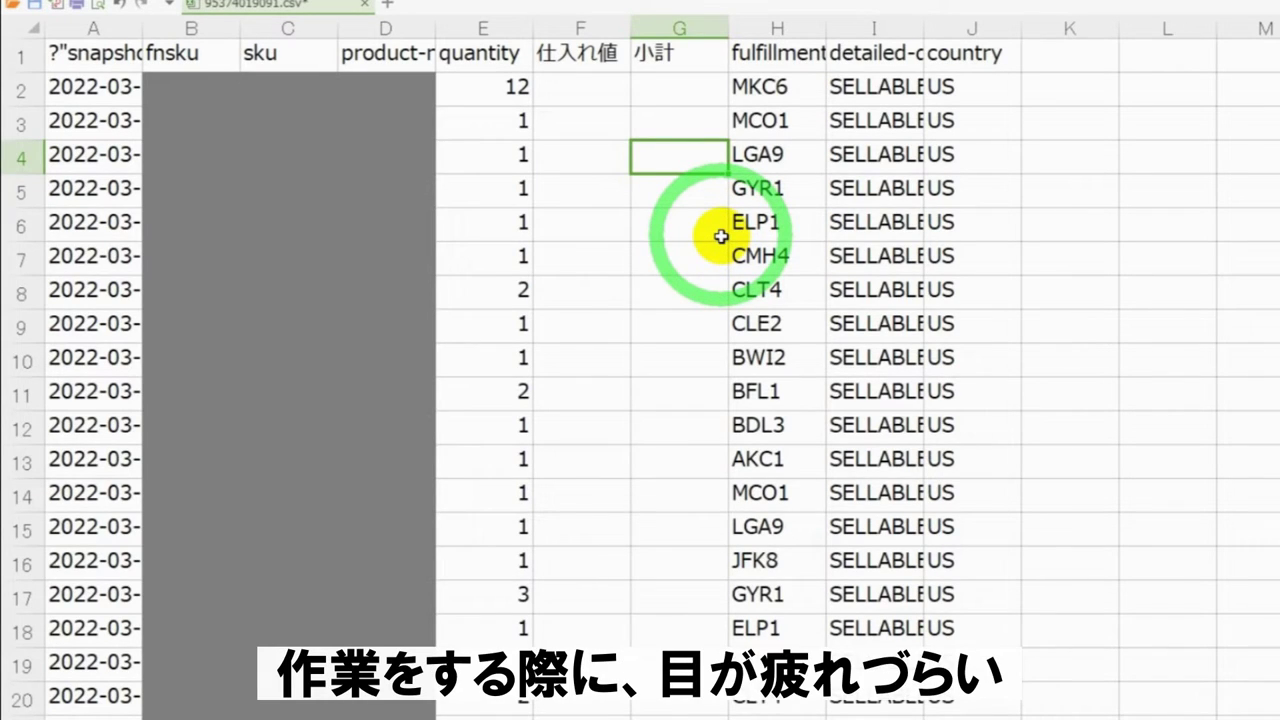
- Enter a purchase price of 500 in F2 and the subtotal formula =E2*F2 in G2
click(601, 88)
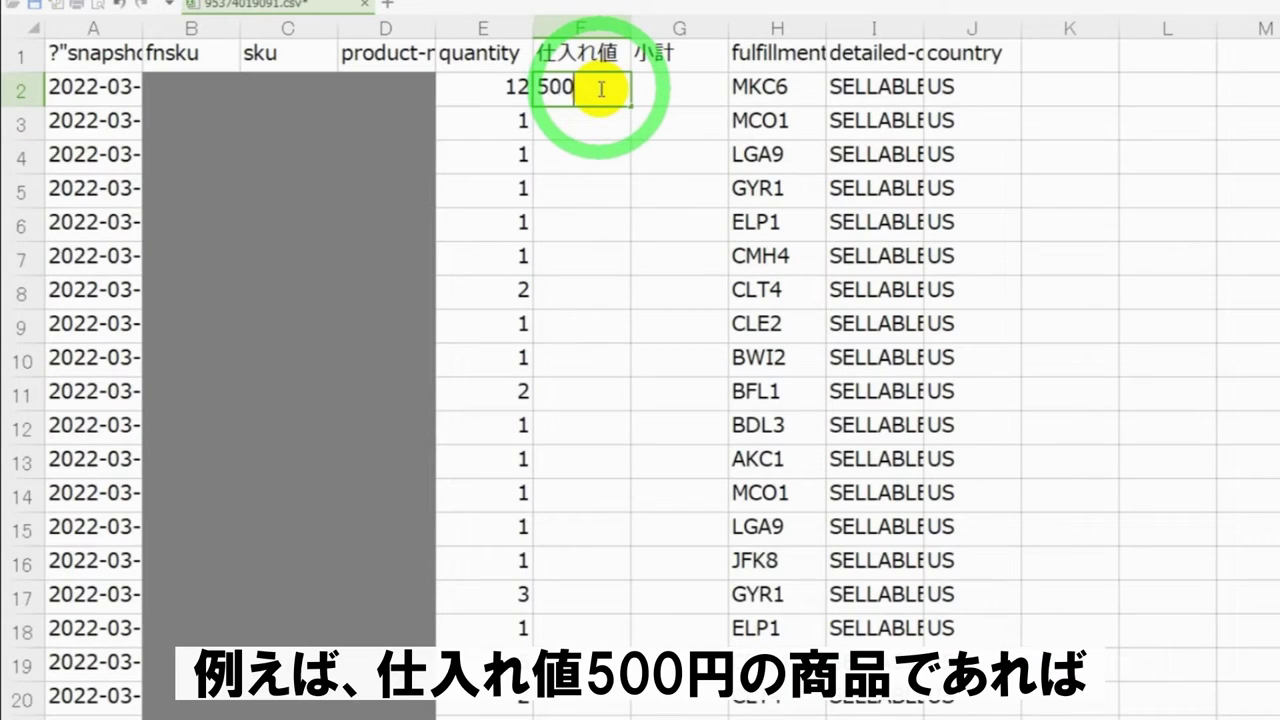
click(650, 96)
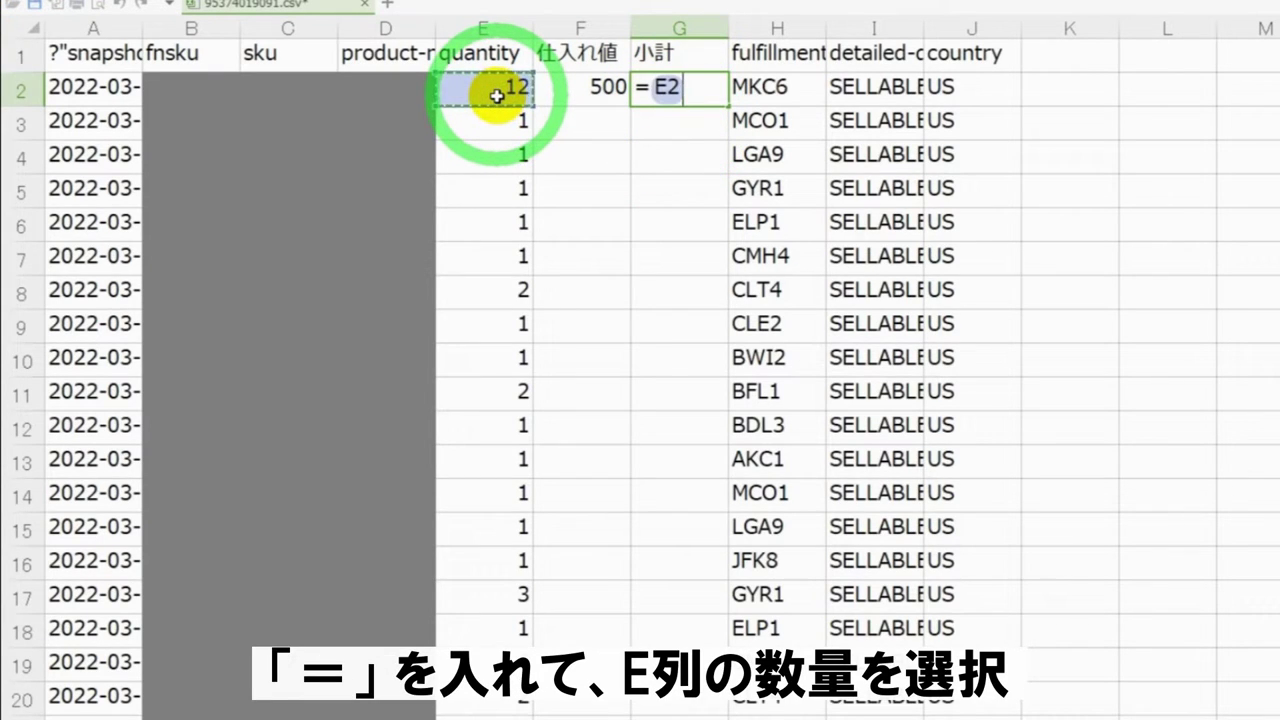
text(*)
click(603, 91)
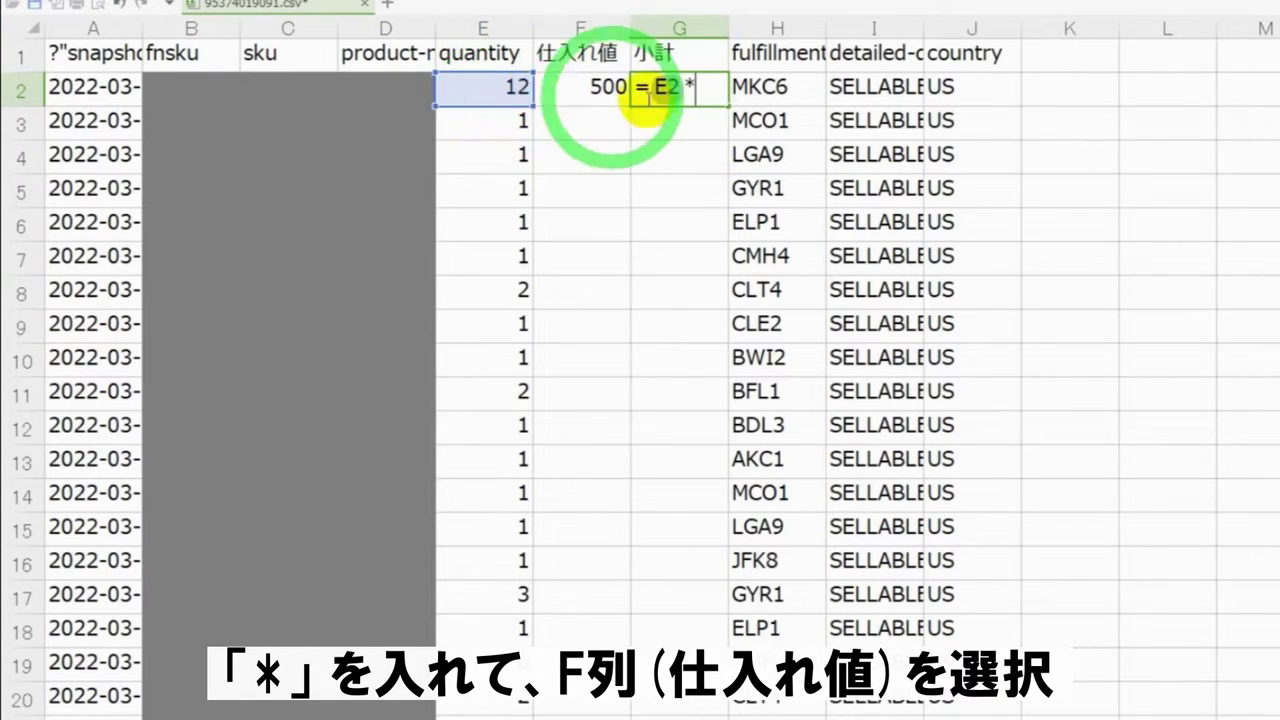
key(Return)
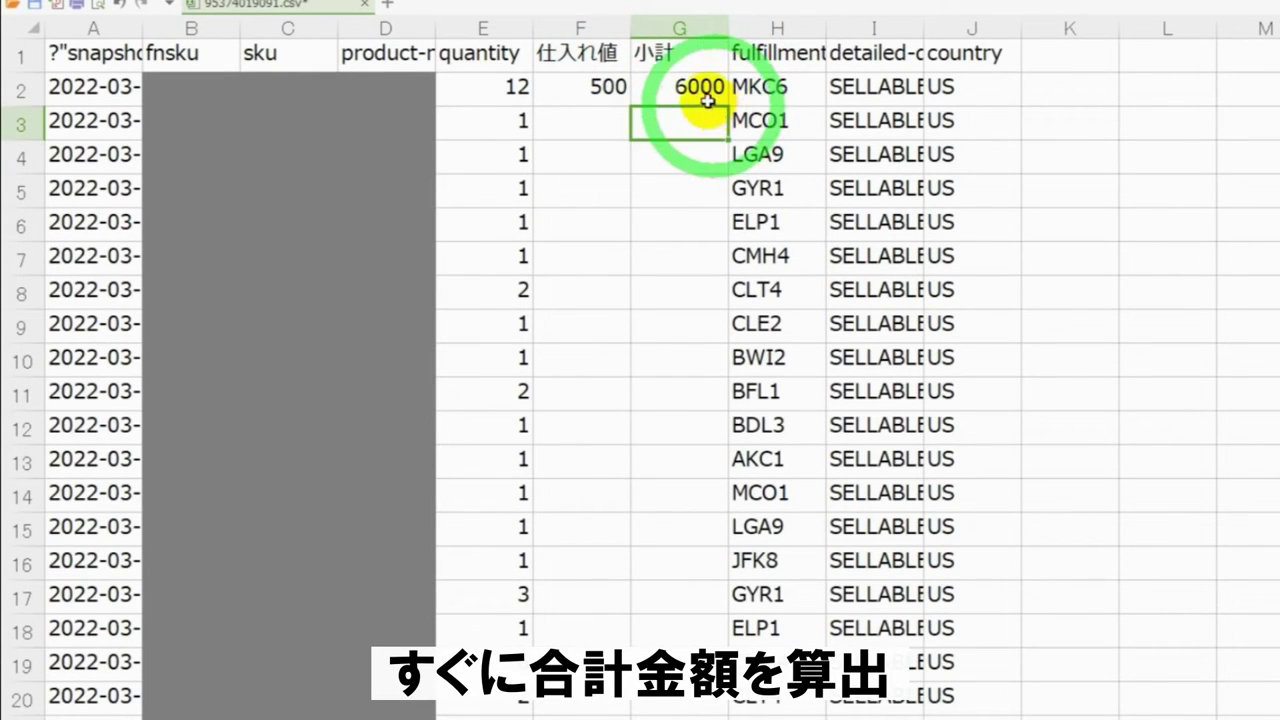
- Fill the G2 subtotal formula down column G and enter a purchase price in F3 for the next item
click(708, 100)
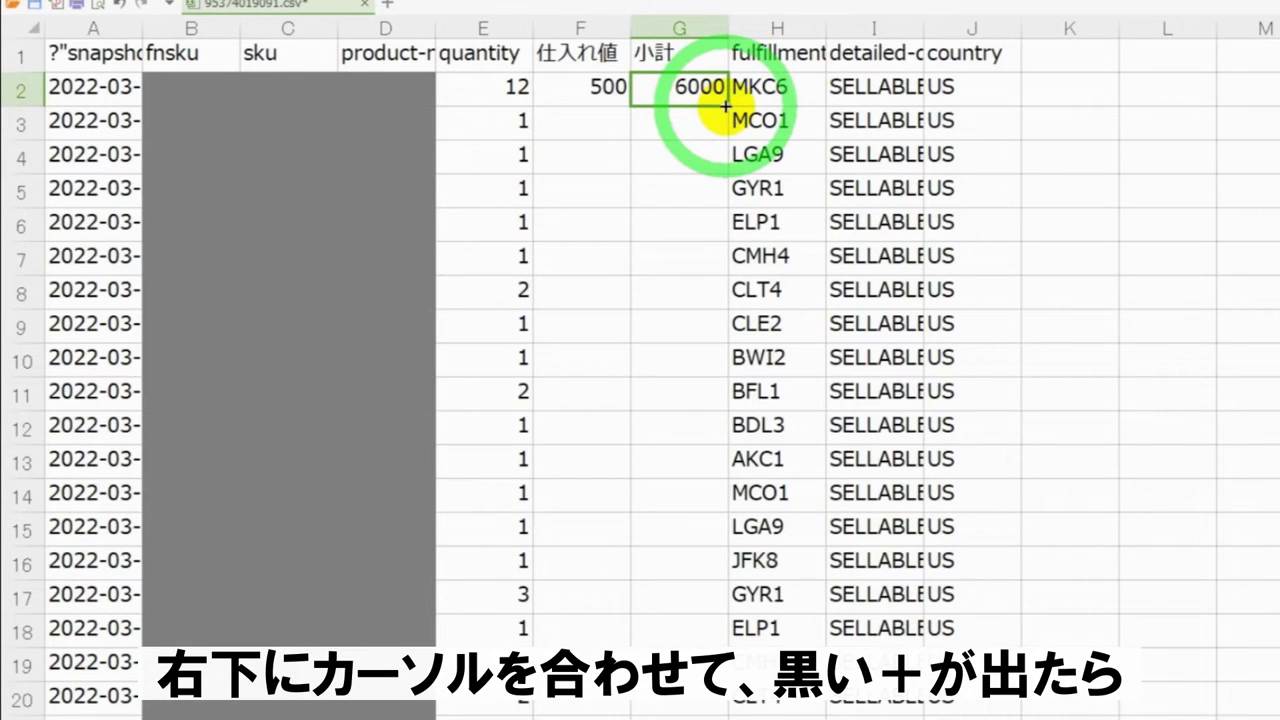
drag(726, 104, 712, 655)
click(608, 137)
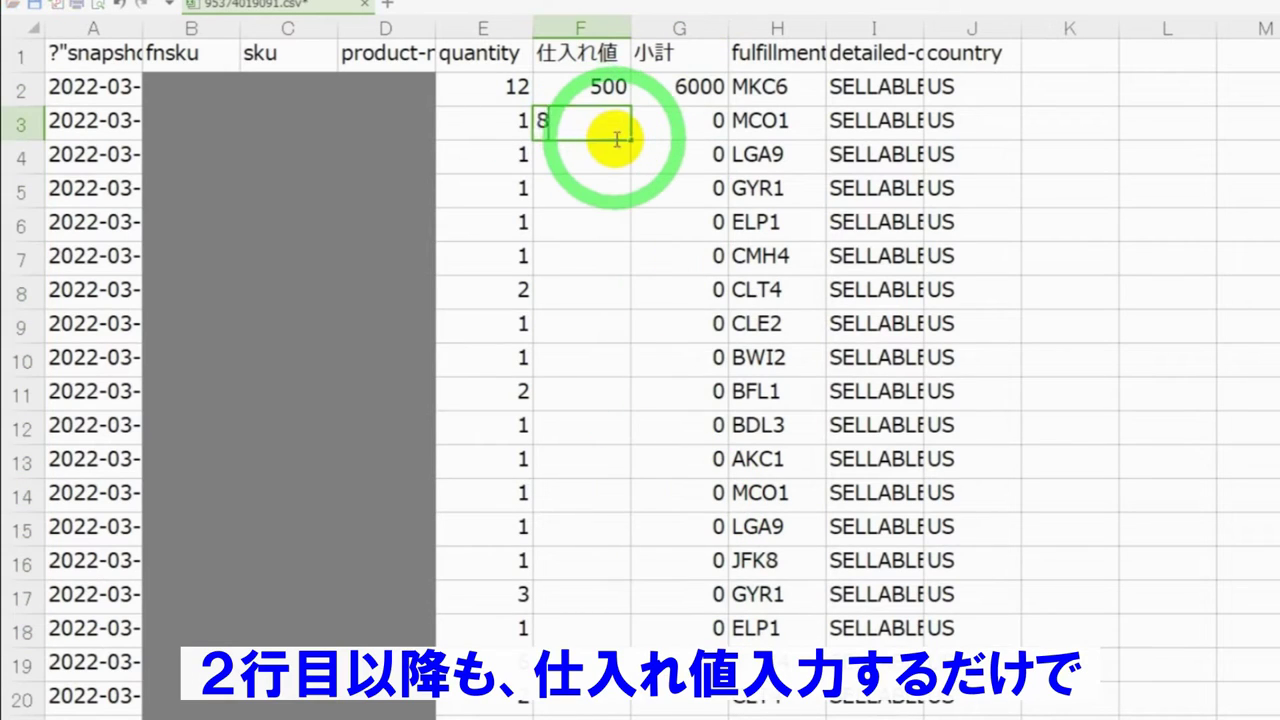
key(Return)
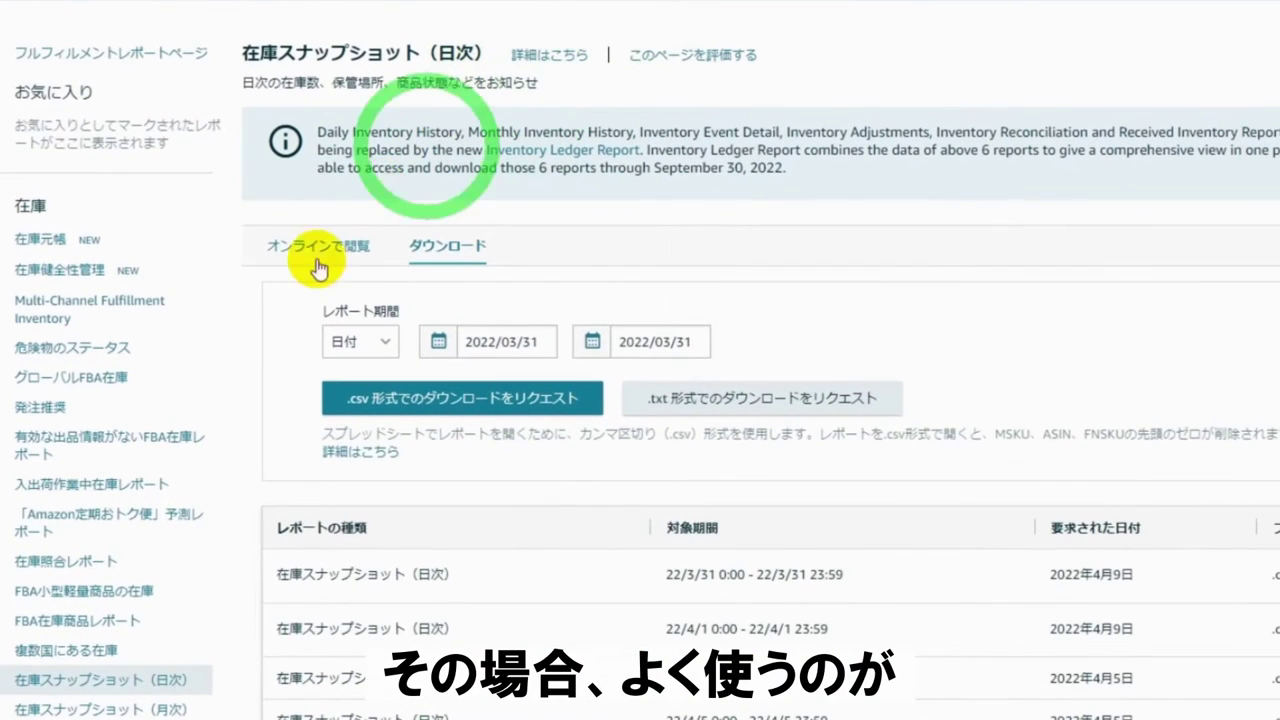
- Return to the fulfillment reports in the browser and open the FBA 在庫管理 report from the inventory list
mouse_move(140, 626)
scroll(165, 420, down, 8)
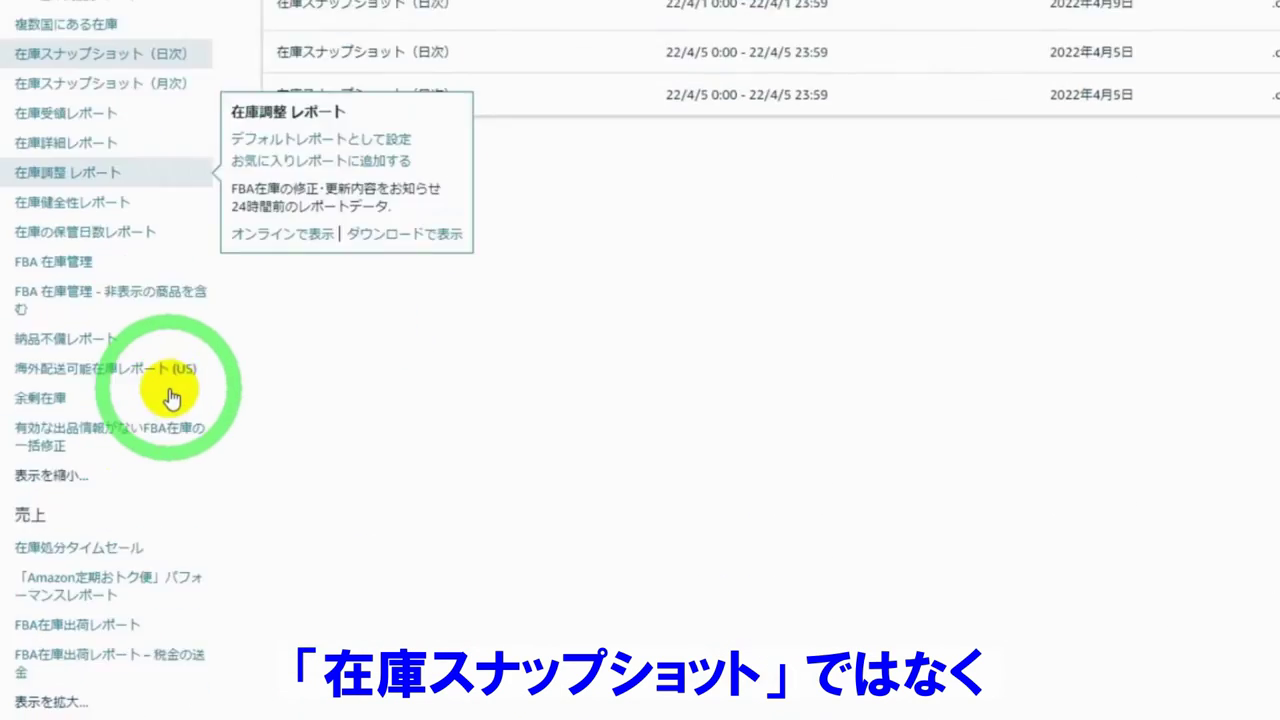
mouse_move(42, 100)
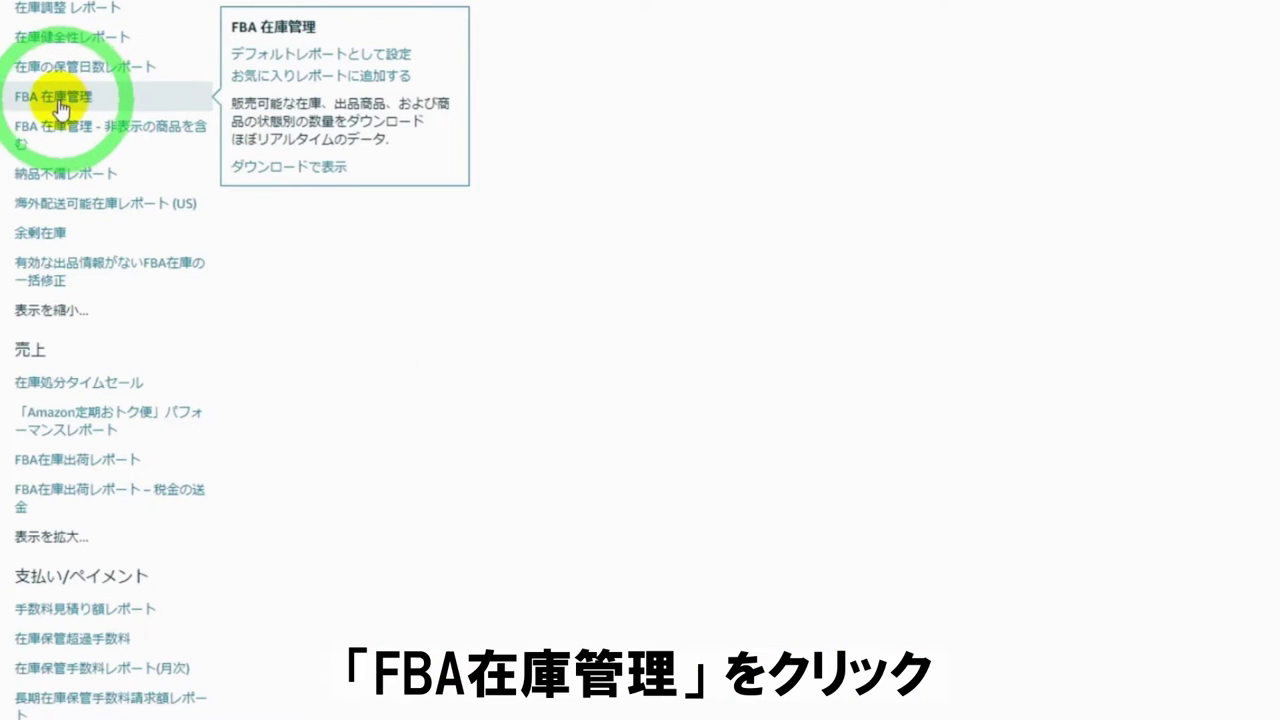
click(58, 100)
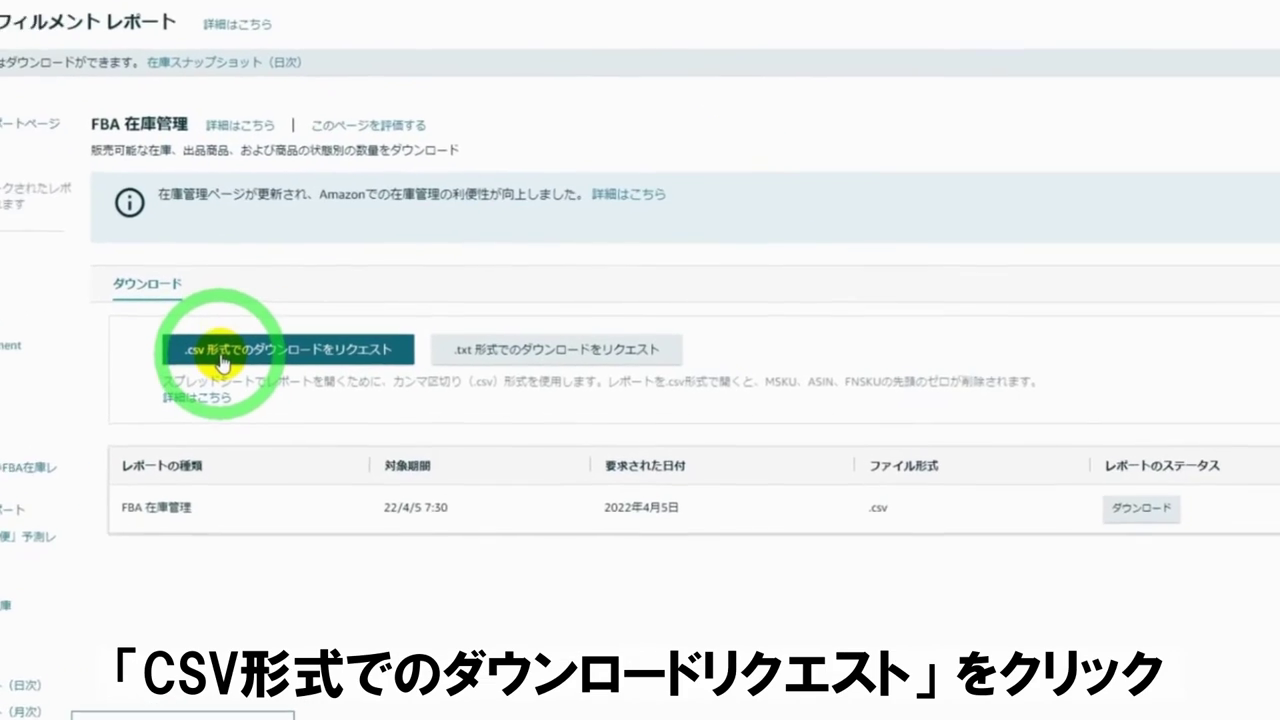
- Request the FBA 在庫管理 report in .csv format and open the newly downloaded file
click(146, 362)
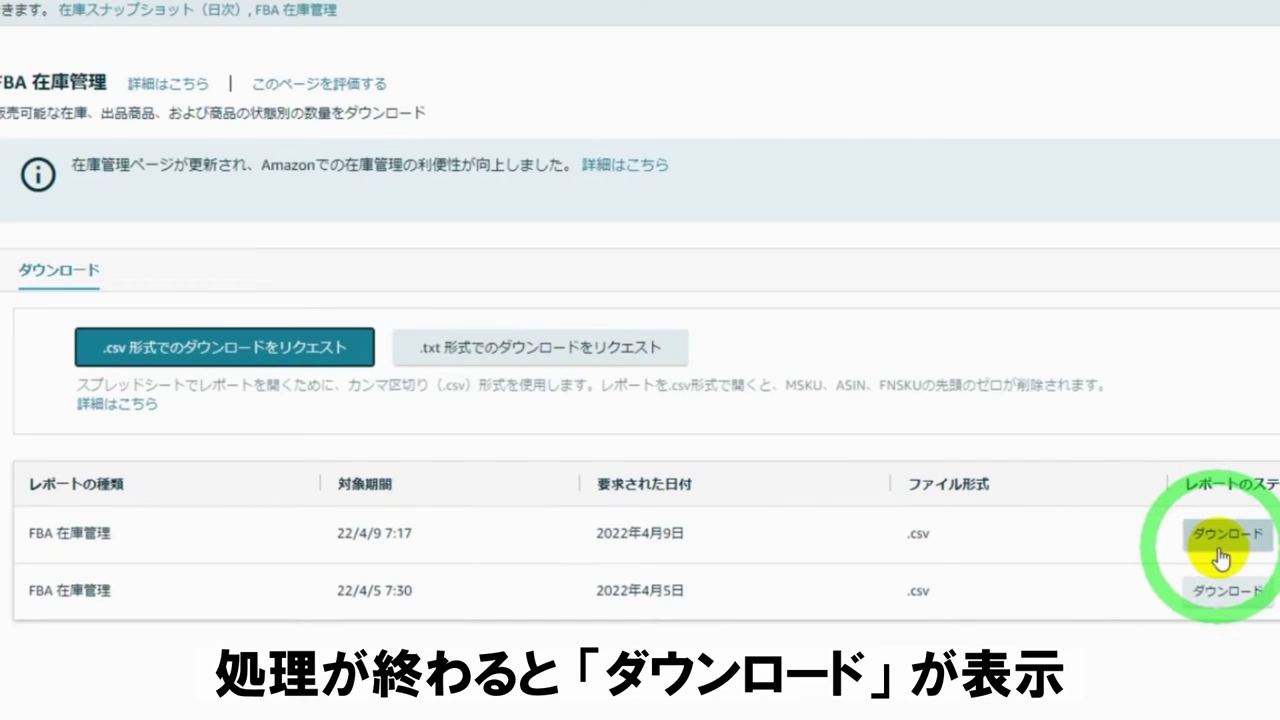
click(1215, 540)
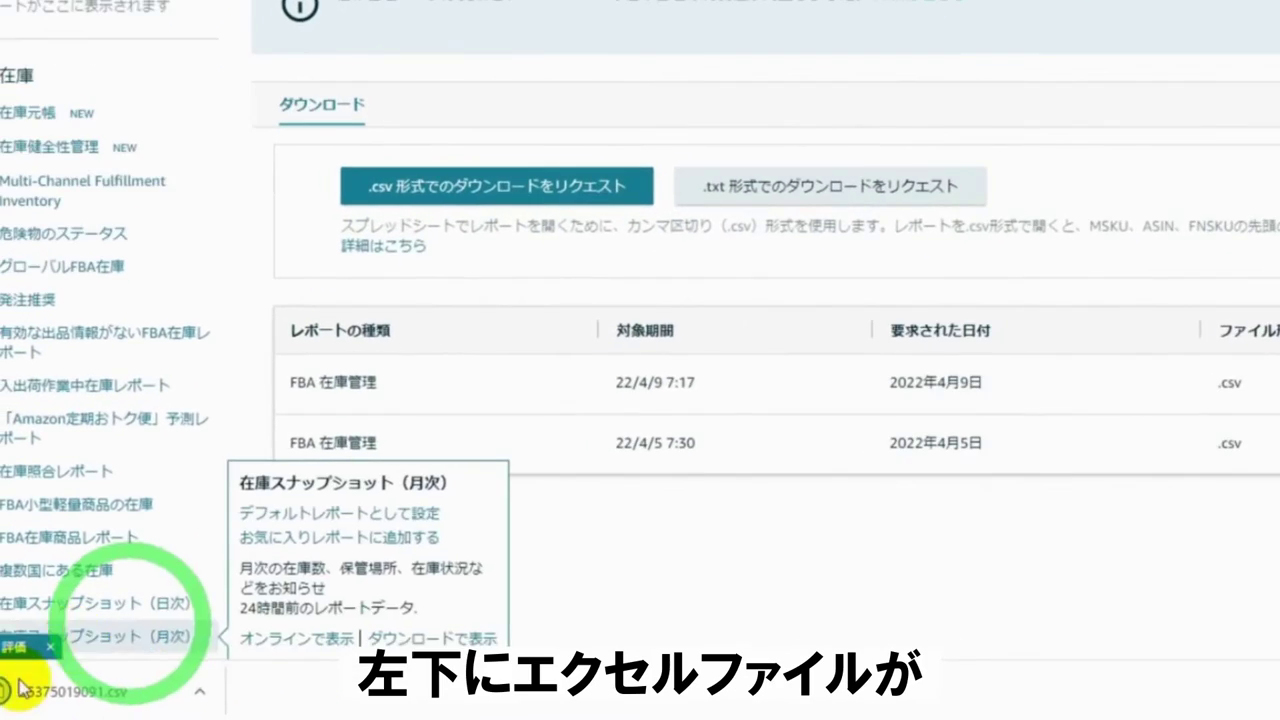
click(70, 704)
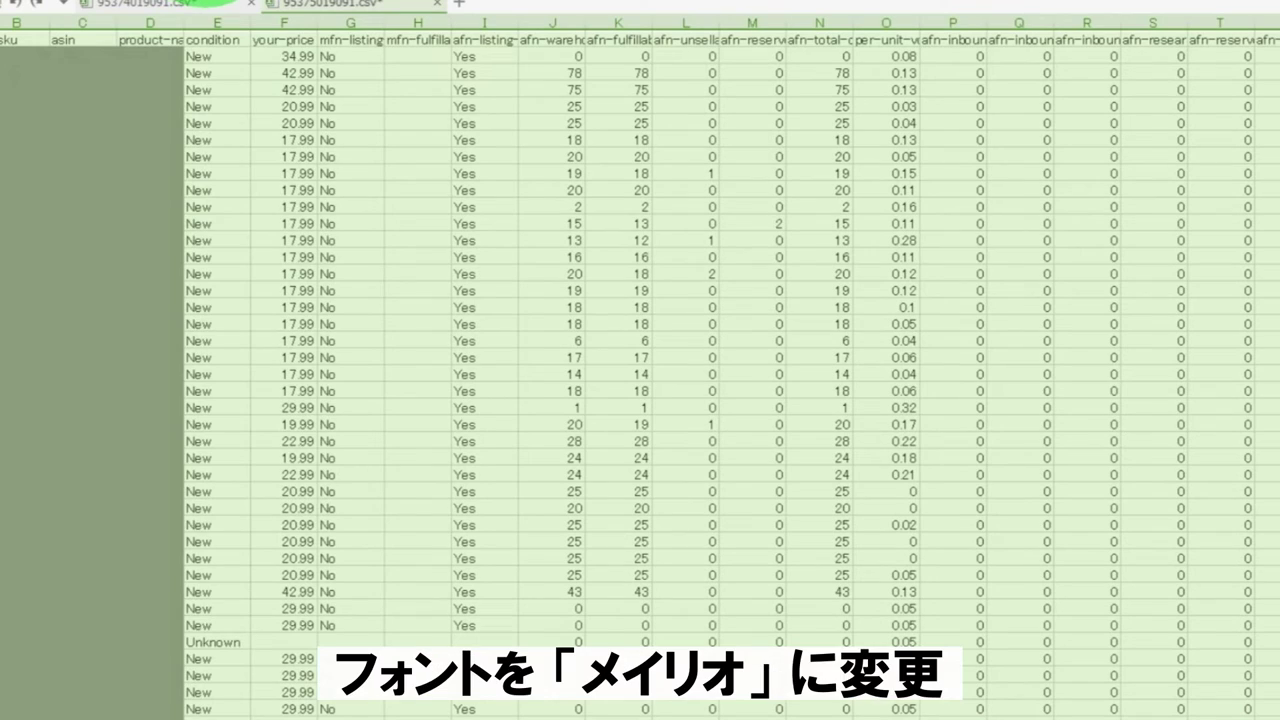
- Change the whole sheet's font to メイリオ and highlight the afn-fulfillable-quantity and afn-unsellable-quantity columns in turn
click(230, 2)
click(162, 34)
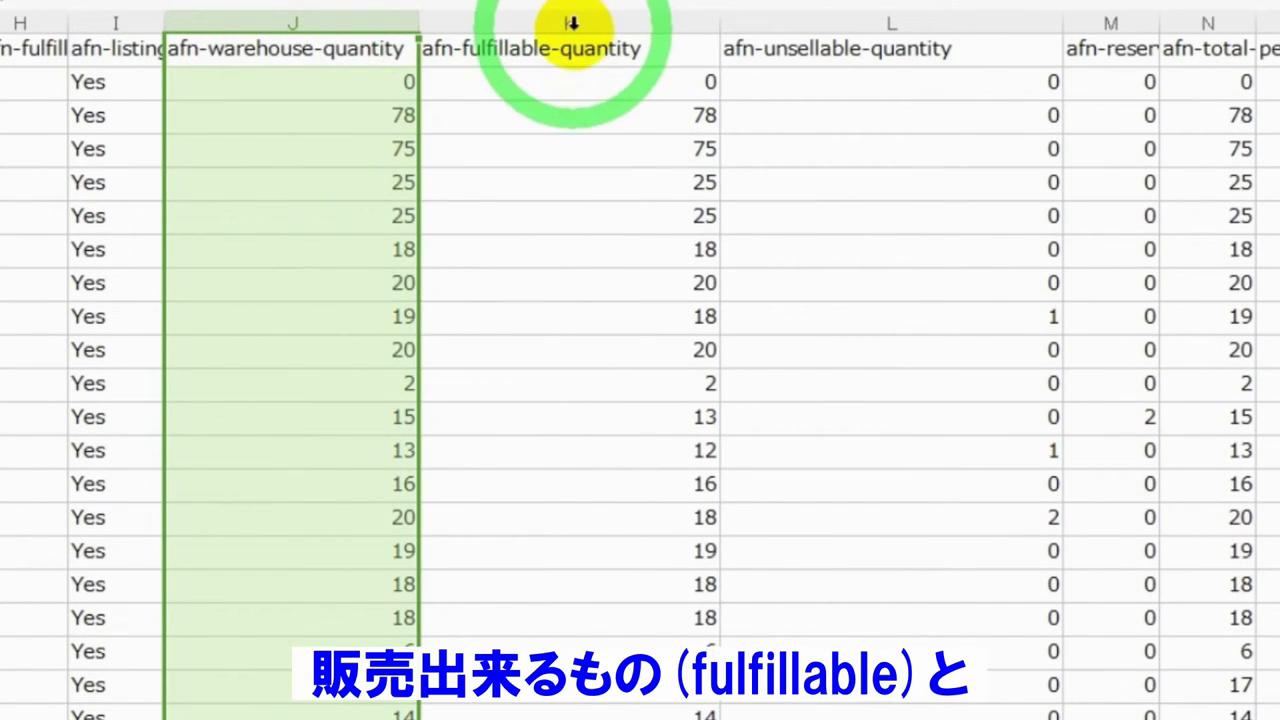
click(580, 20)
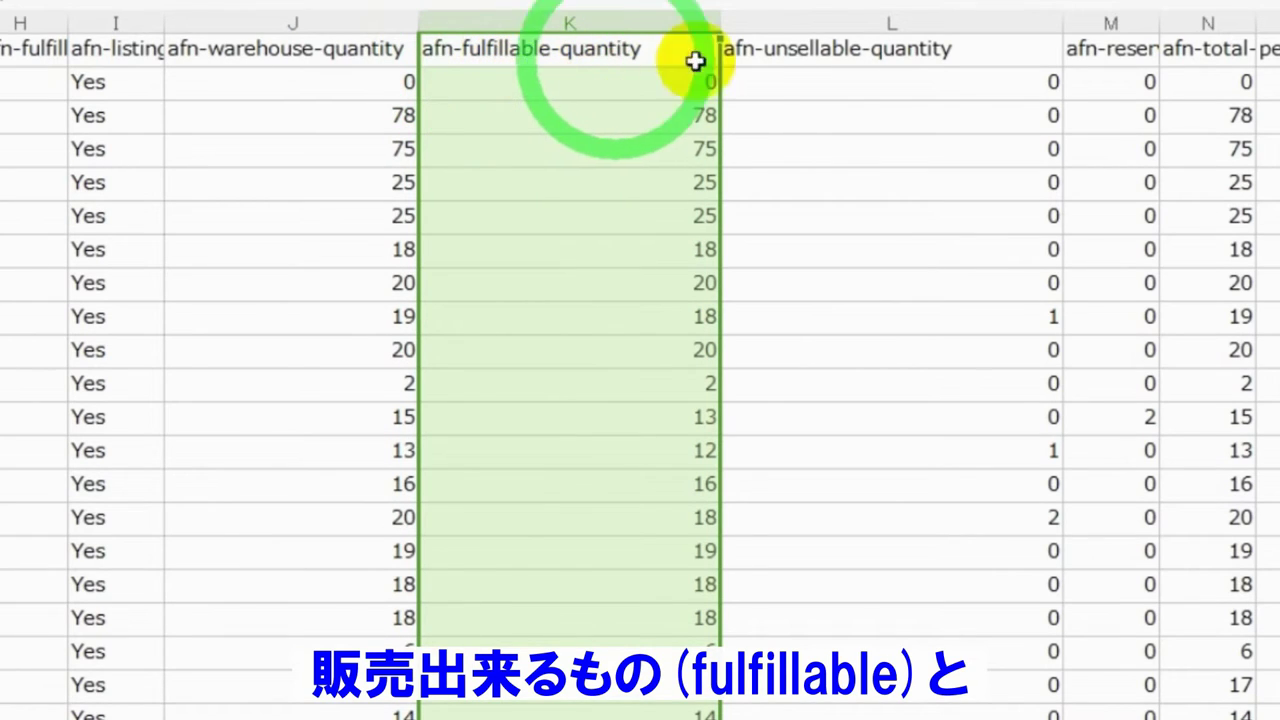
click(797, 20)
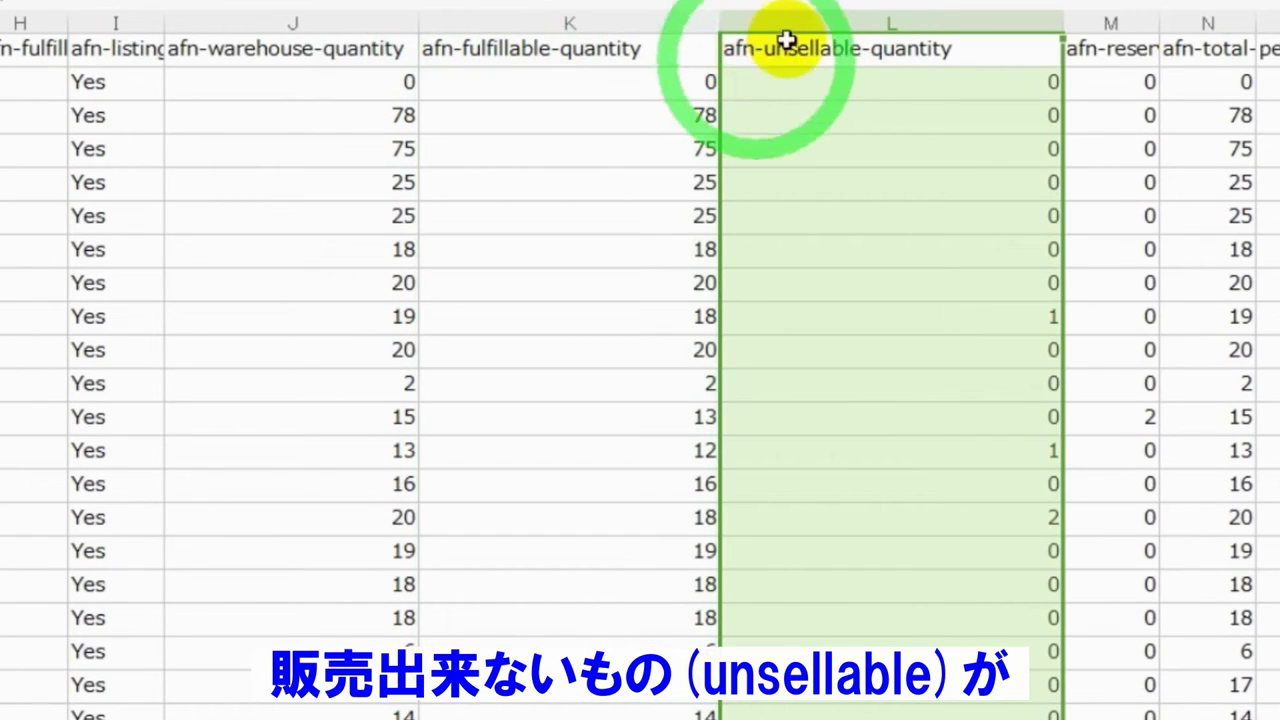
- Insert one blank column directly after the afn-fulfillable-quantity column K
click(594, 18)
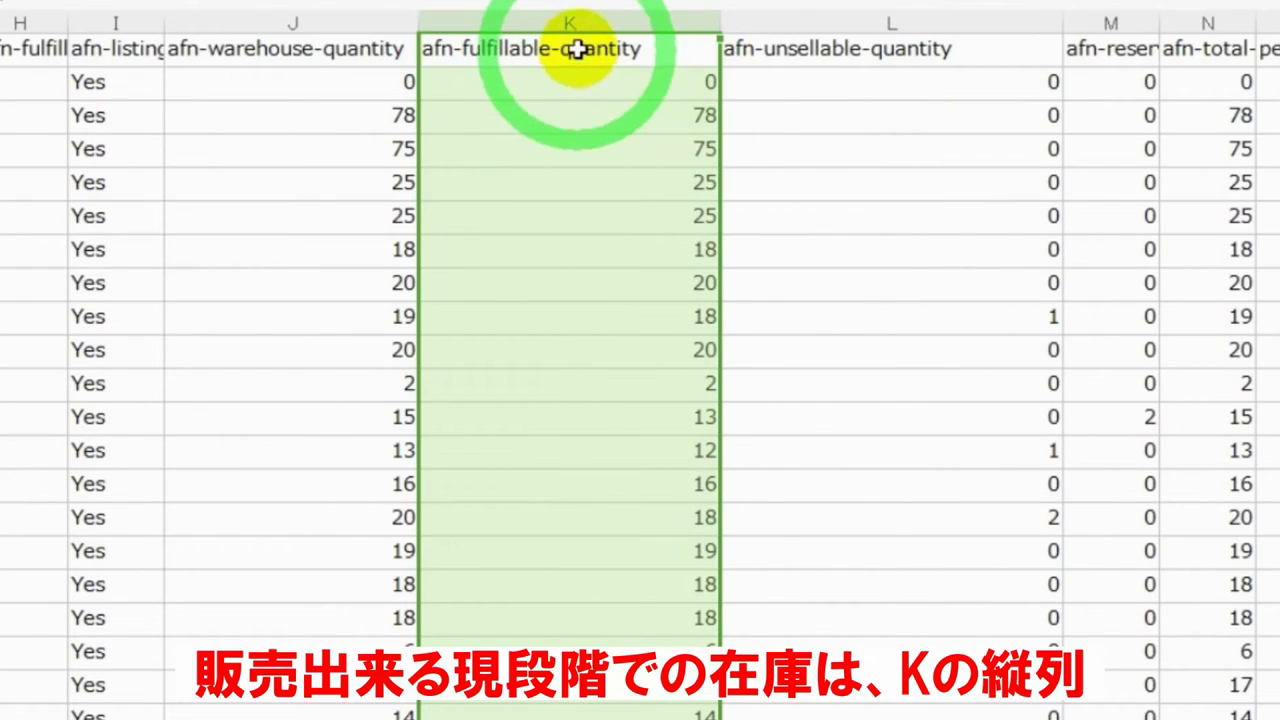
right_click(742, 22)
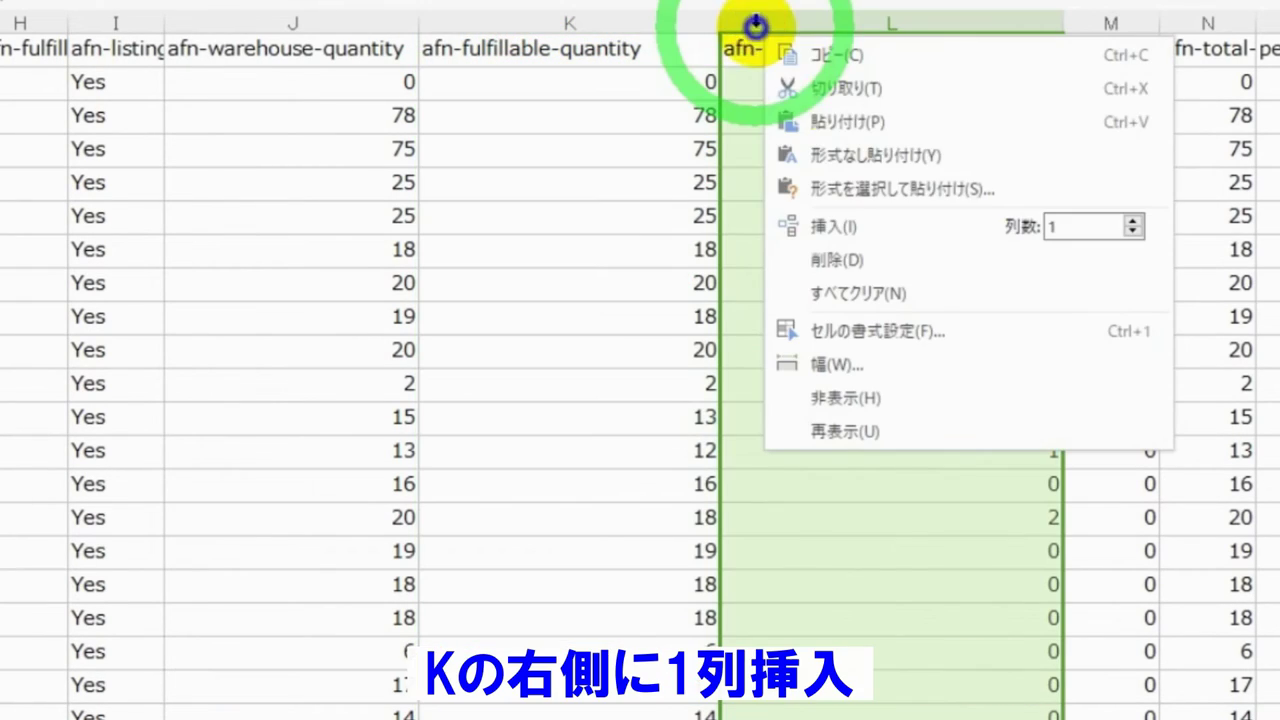
click(850, 242)
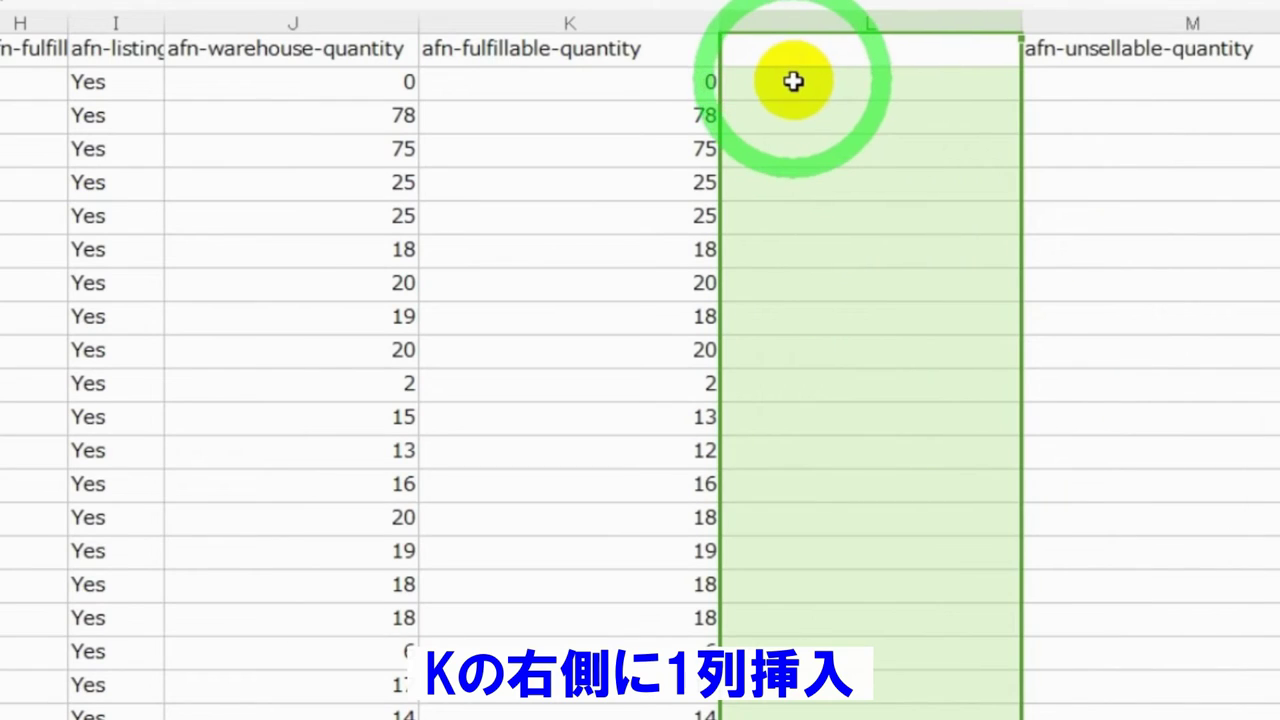
- Enter the formula =F3*K3 in L3 and title the new column 販売総額（予定） in L1
click(820, 116)
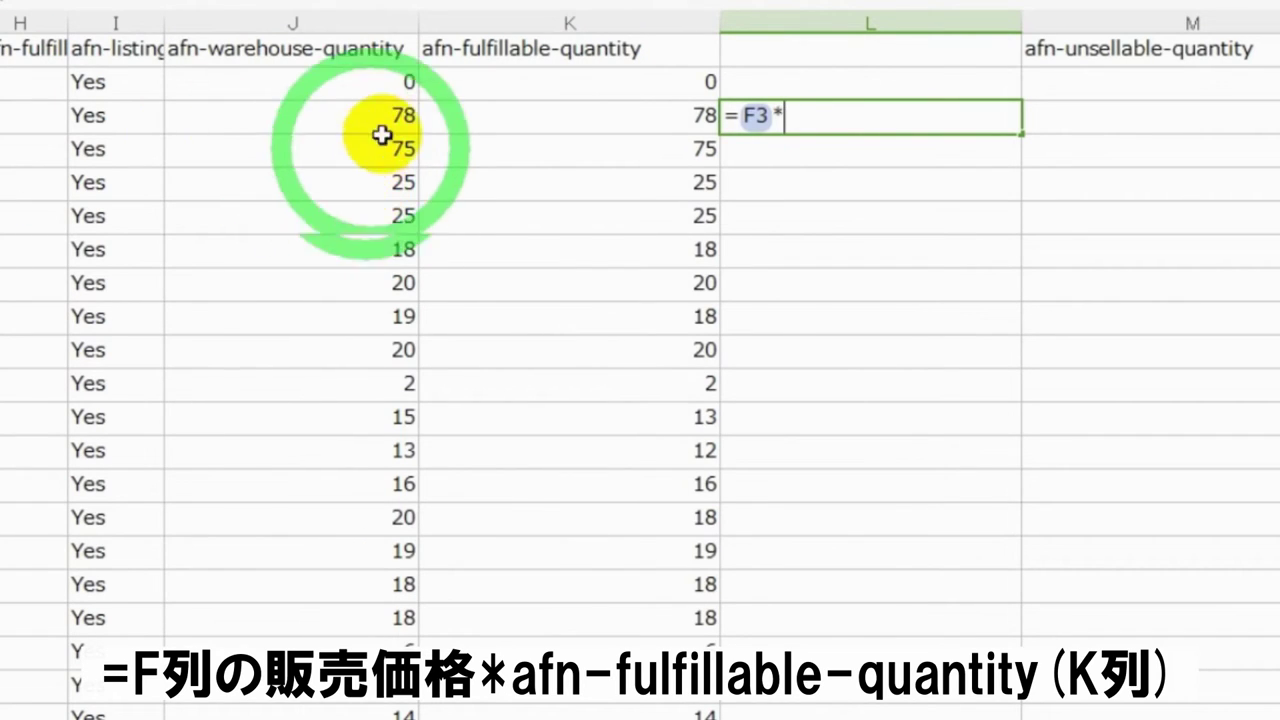
click(623, 122)
key(Return)
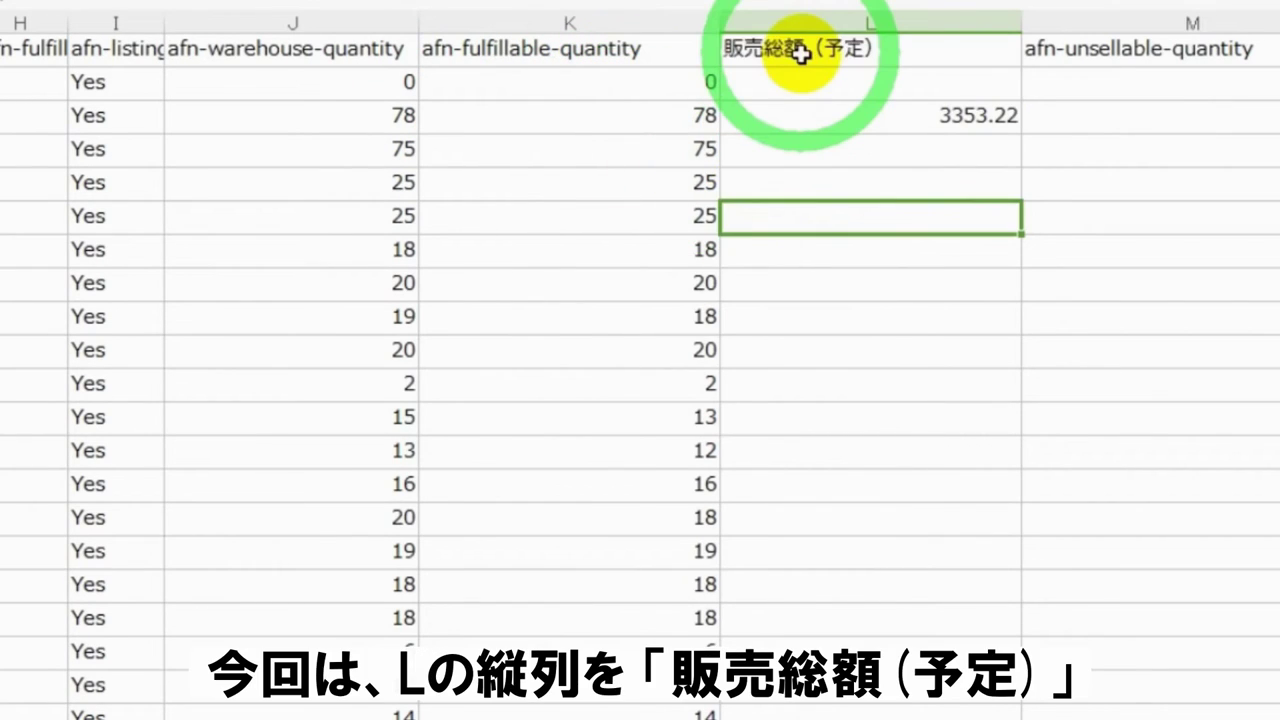
click(800, 52)
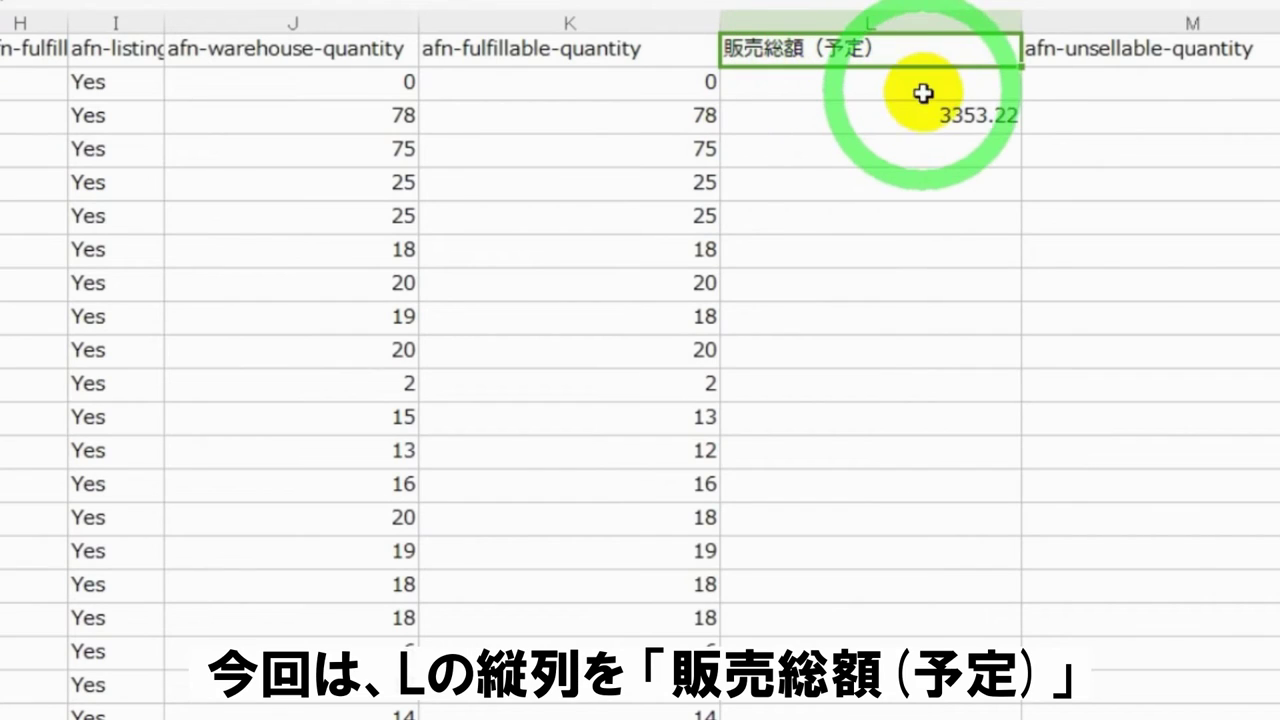
- Fill the L3 sales formula down column L through row 28
click(955, 118)
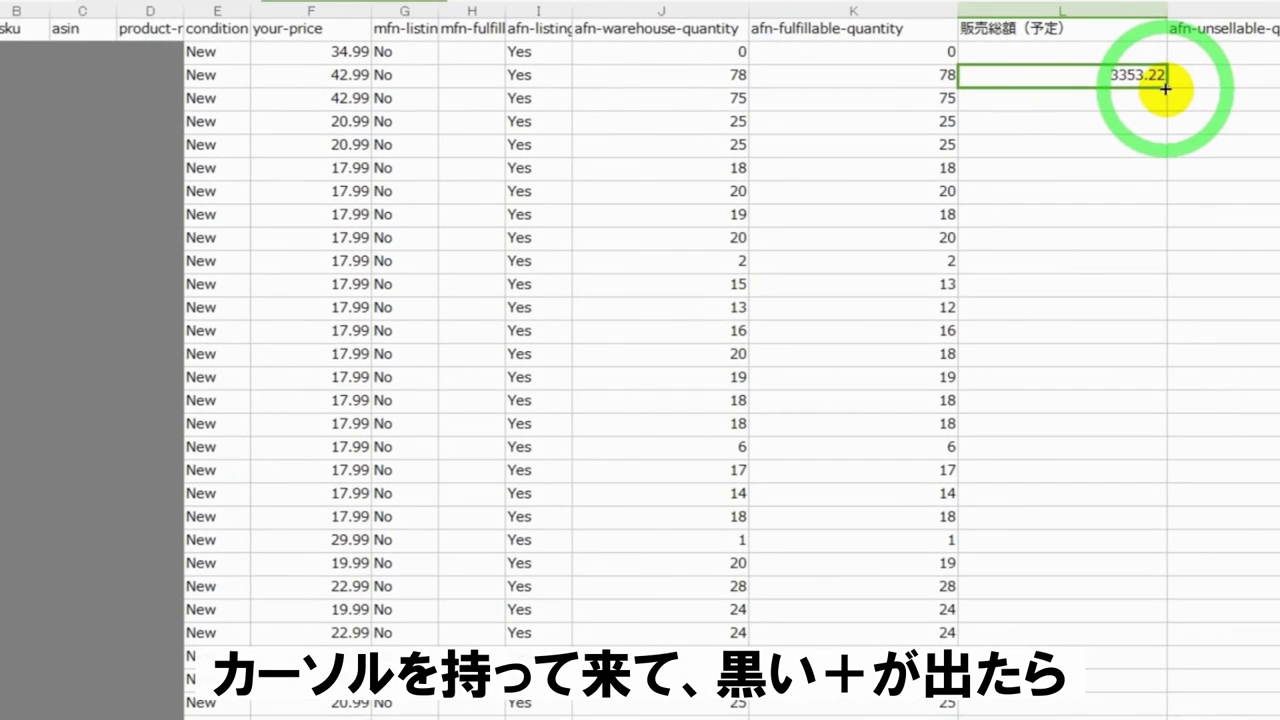
drag(1019, 135, 1014, 236)
drag(1162, 158, 1150, 658)
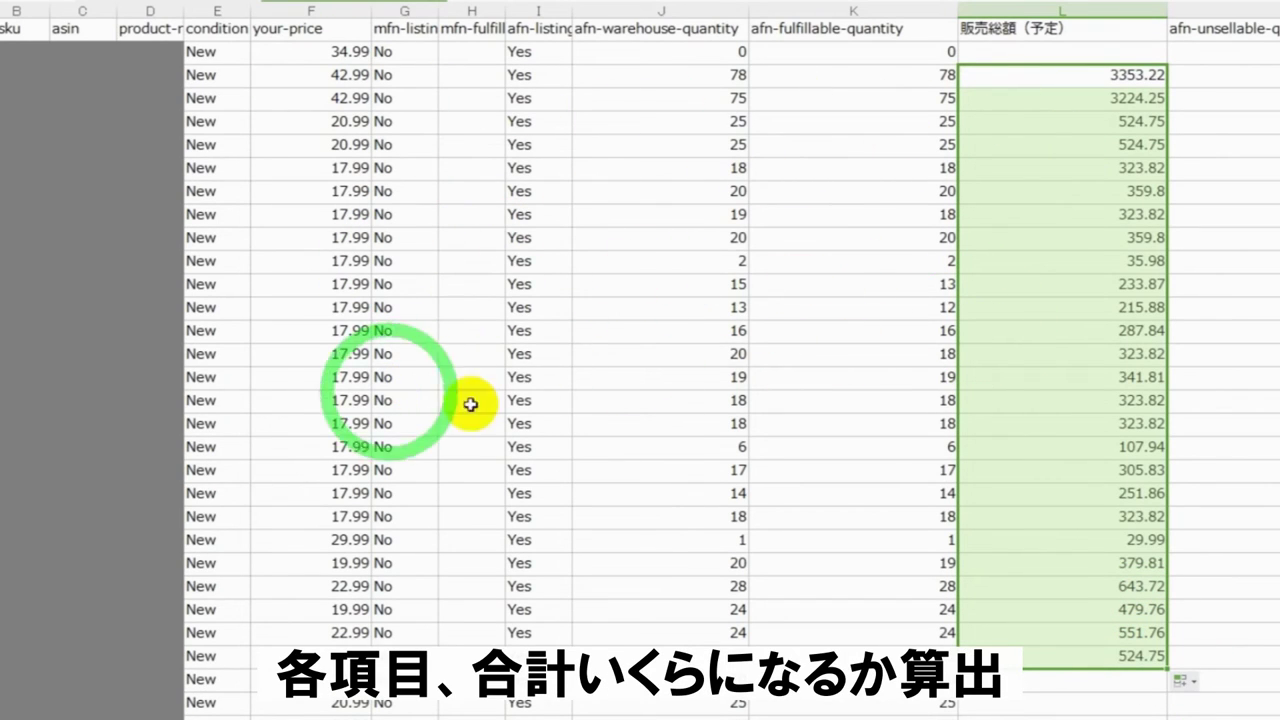
drag(1049, 77, 1048, 666)
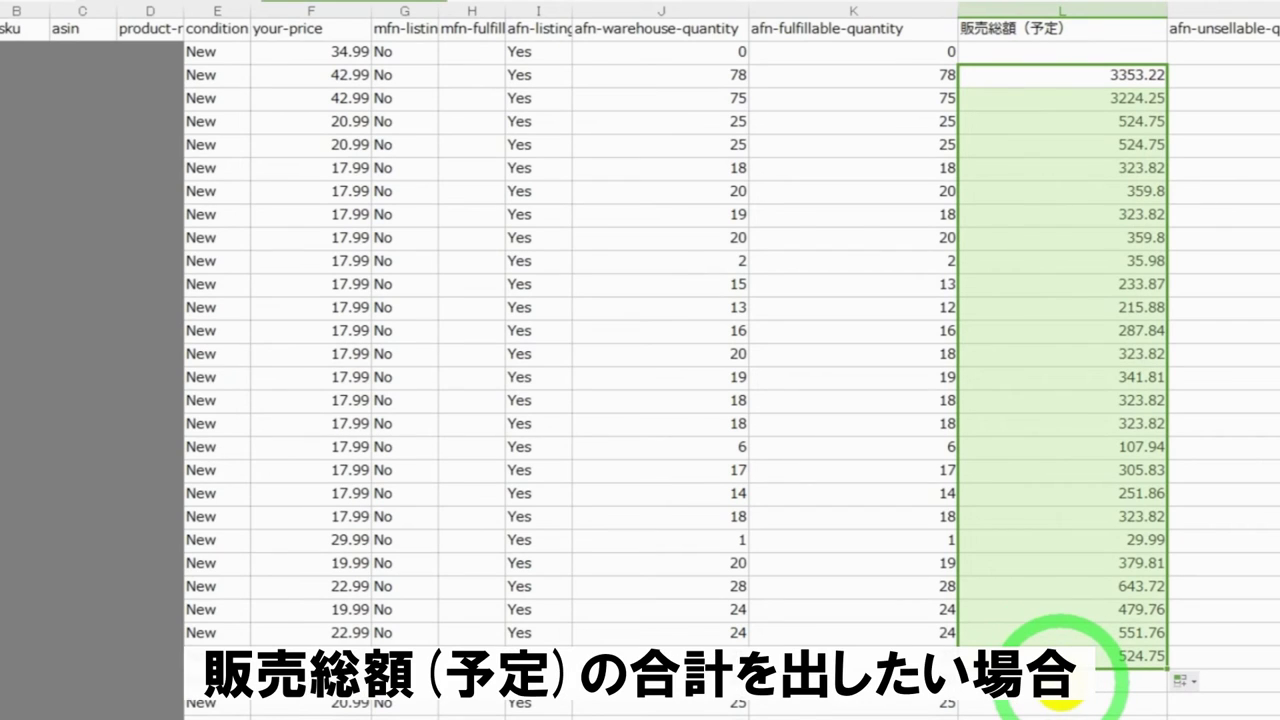
- Total the planned sales amounts in L29 with the formula =SUM(L3:L28)
click(1062, 680)
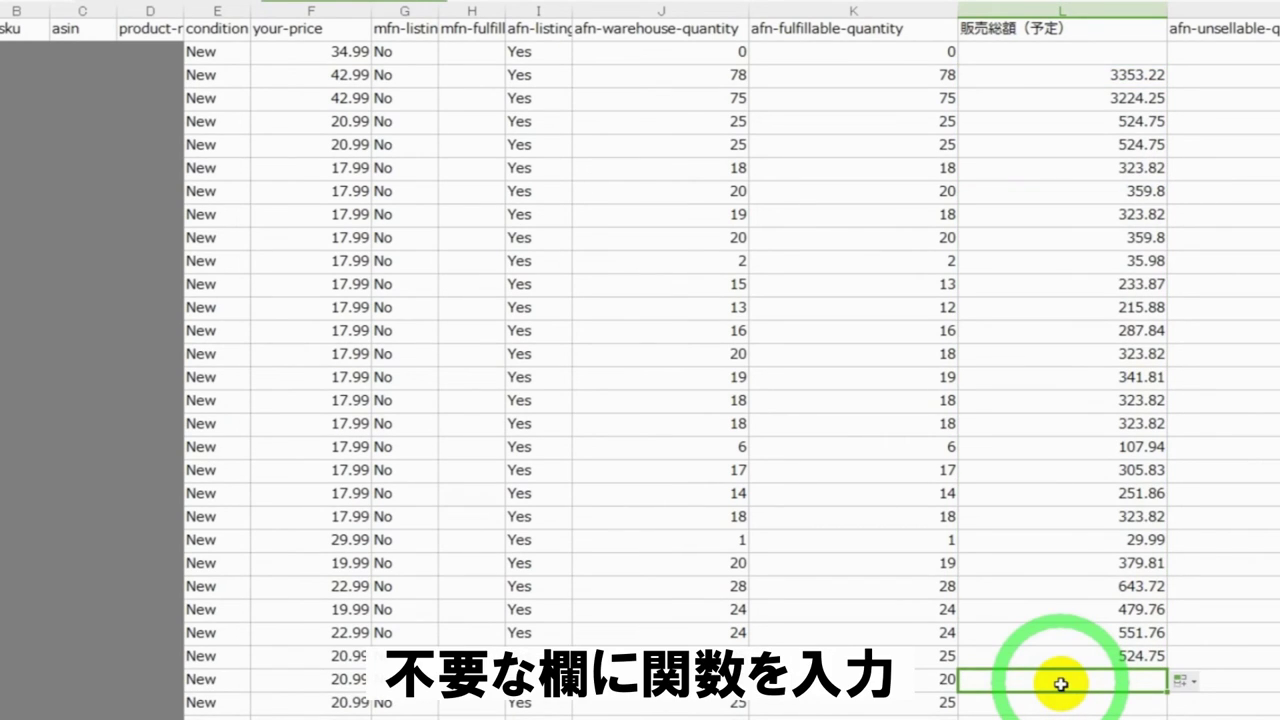
text(=su)
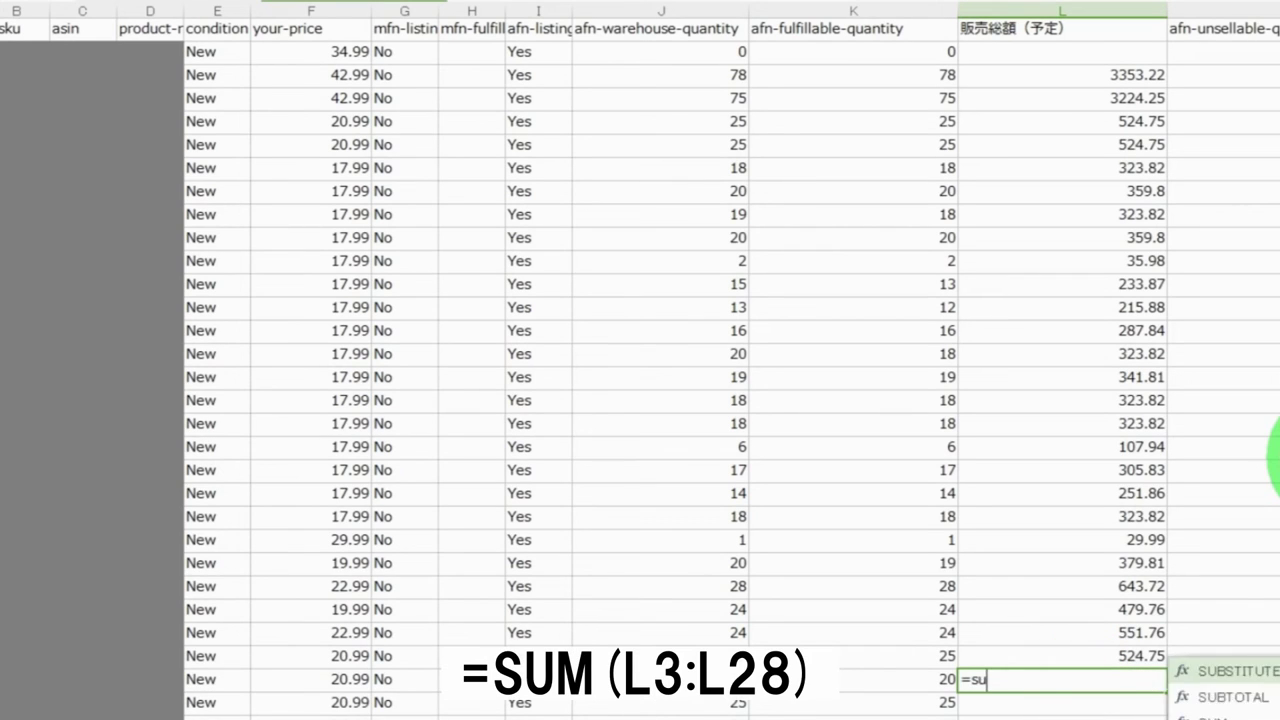
text(m()
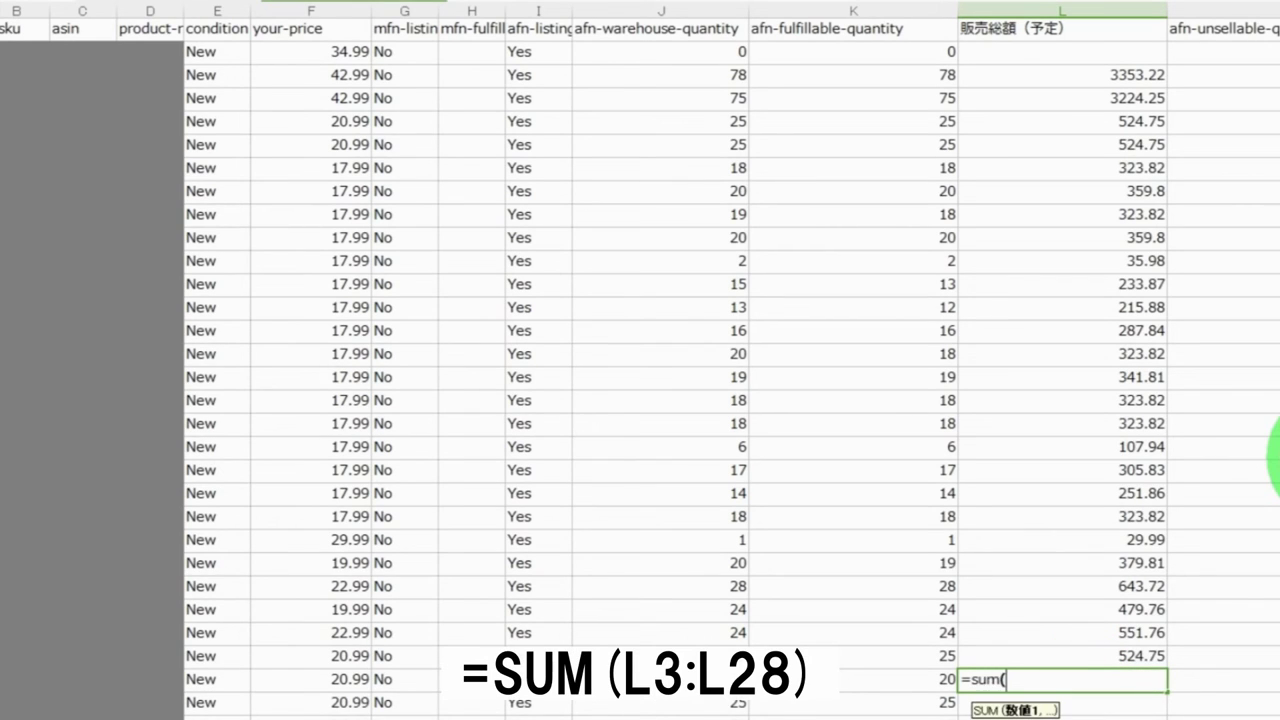
click(1130, 77)
text(:)
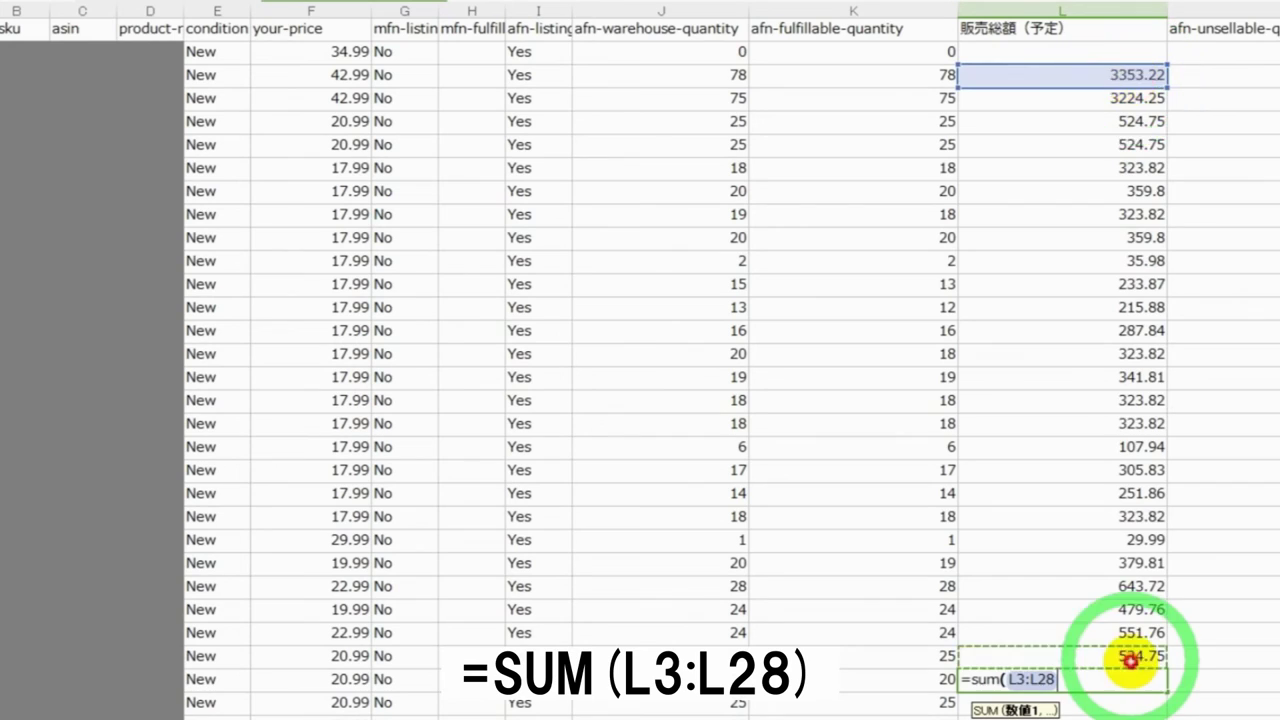
drag(1130, 77, 1130, 660)
text())
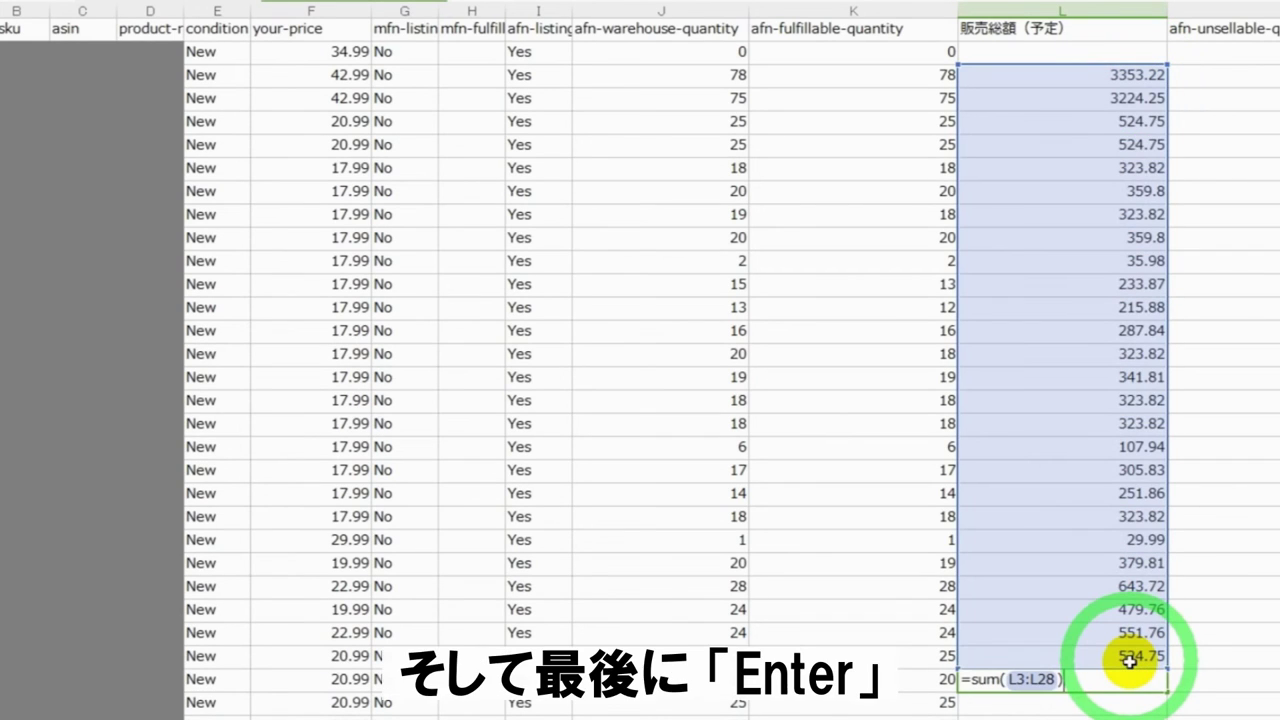
key(Return)
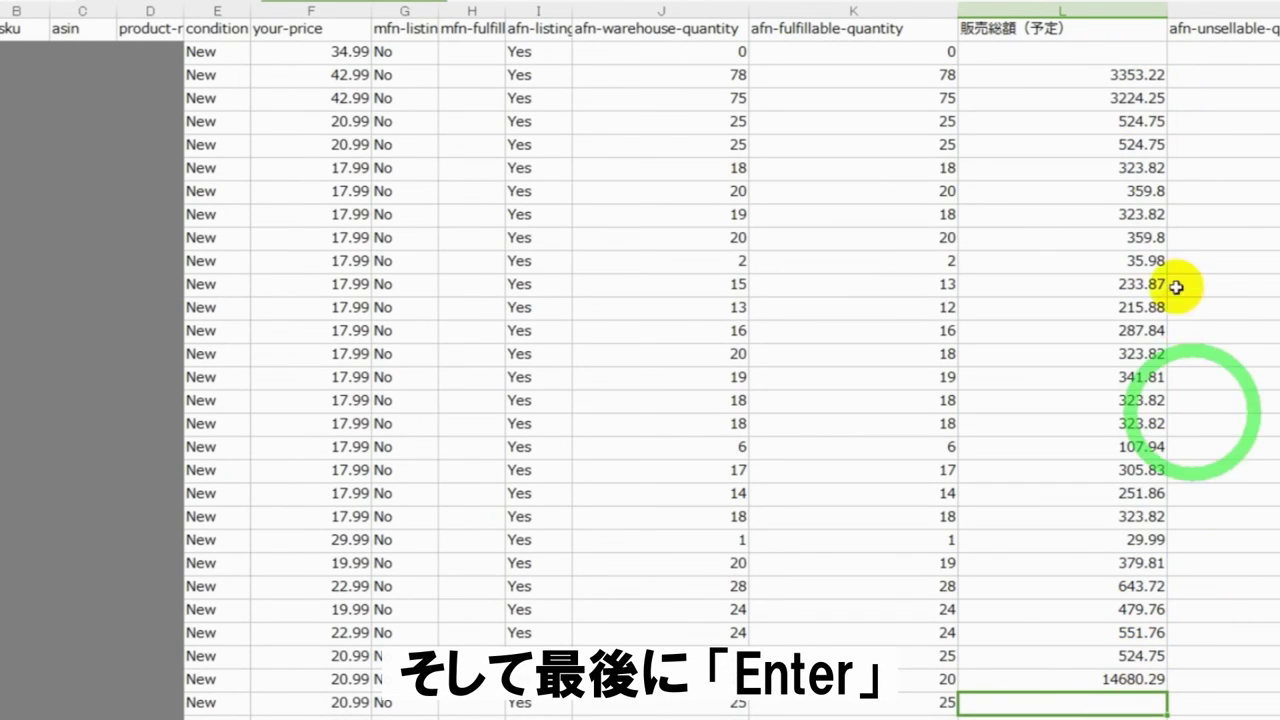
mouse_move(1138, 77)
mouse_down()
mouse_move(1100, 514)
mouse_move(1106, 651)
mouse_move(1129, 677)
mouse_up()
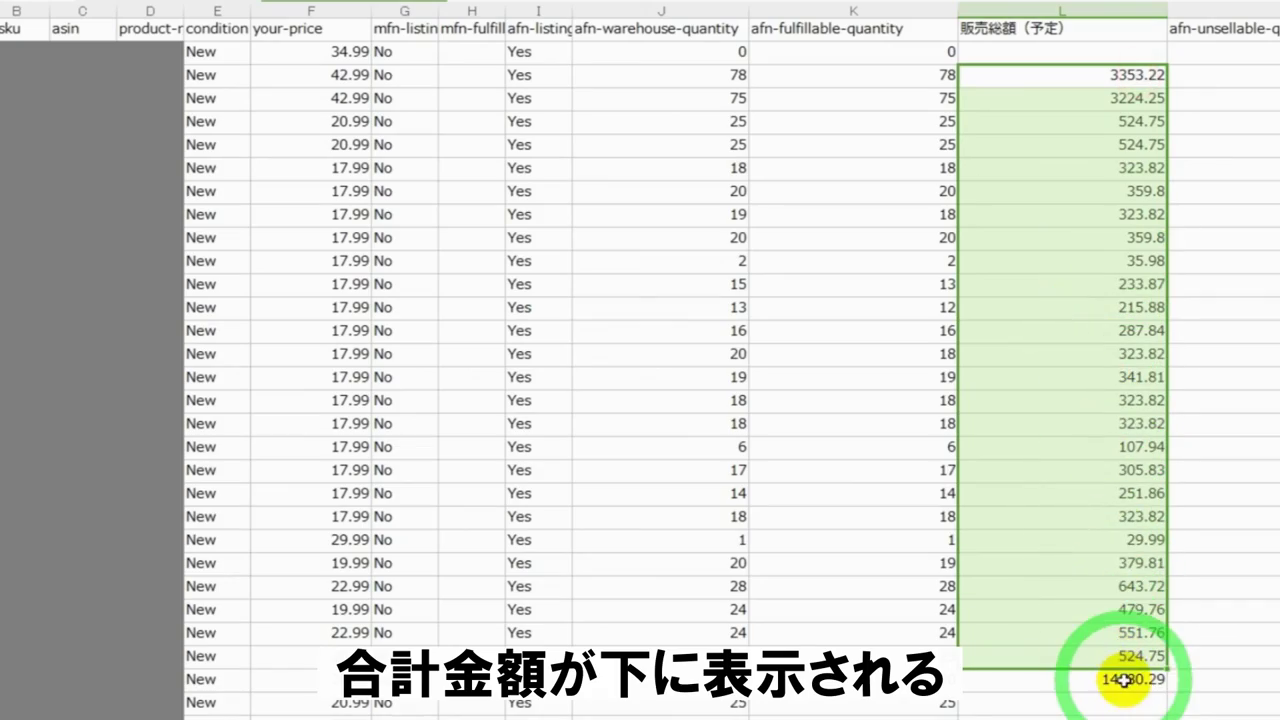
click(1135, 677)
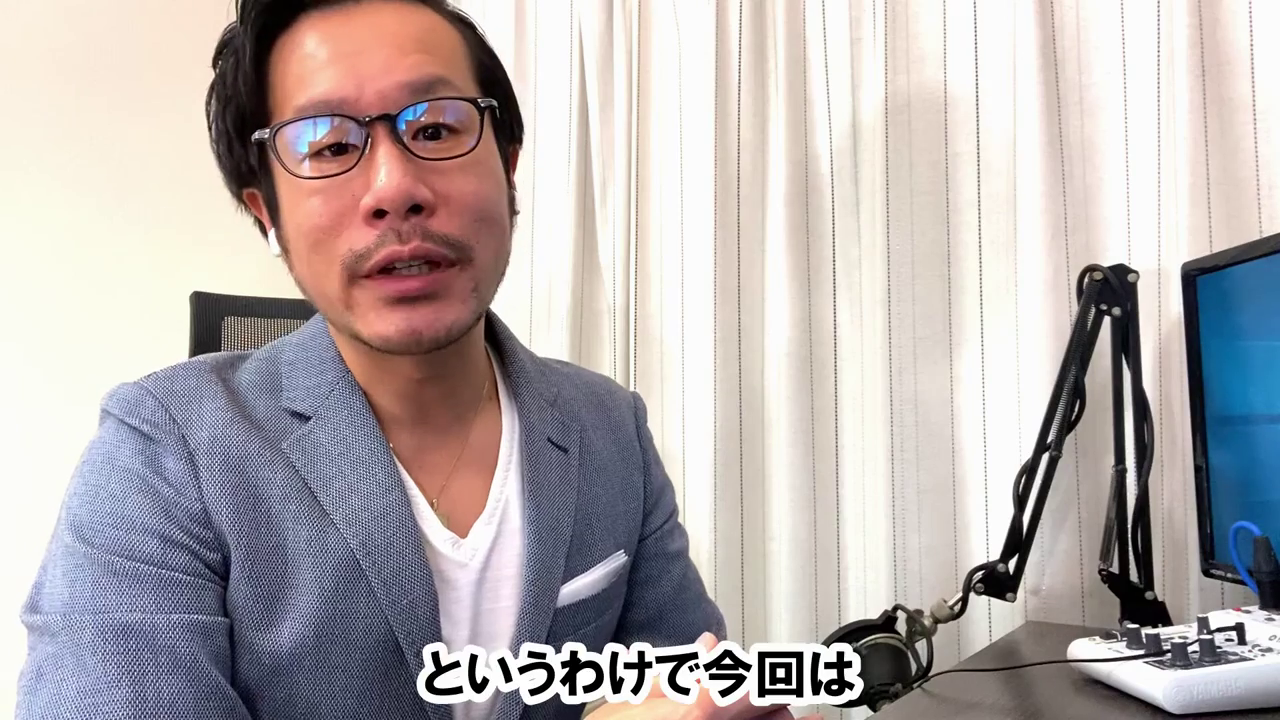